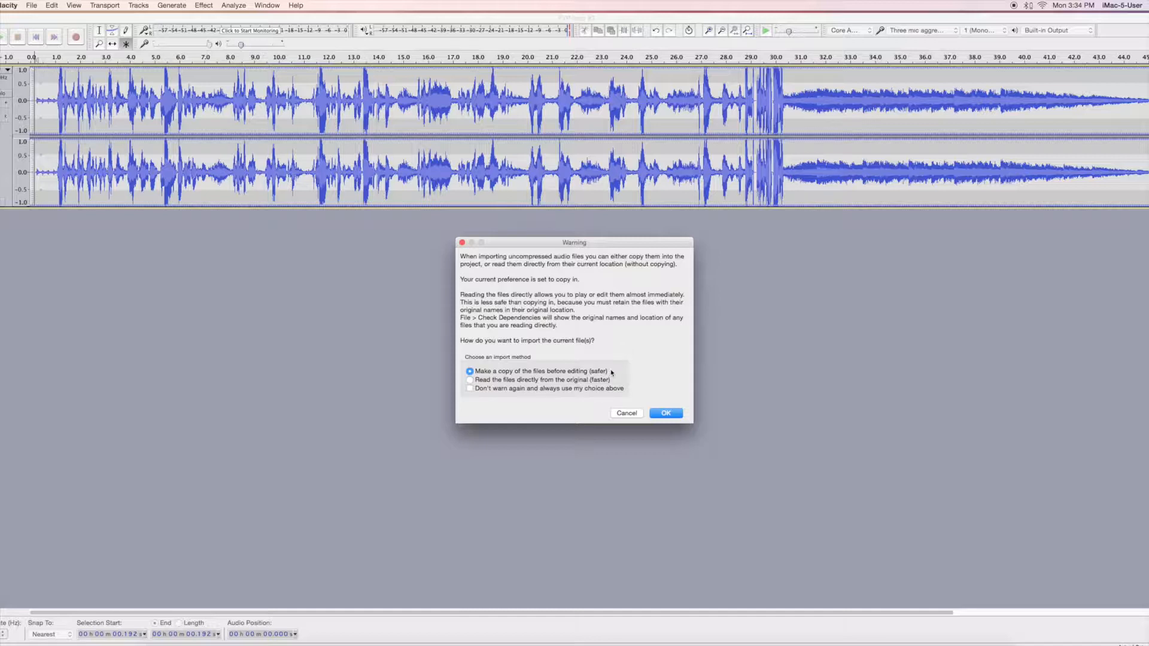
Finish importing the first voice recording as a copy, and import ZOOM0004_Tr2.WAV from the Desktop the same way
click(665, 413)
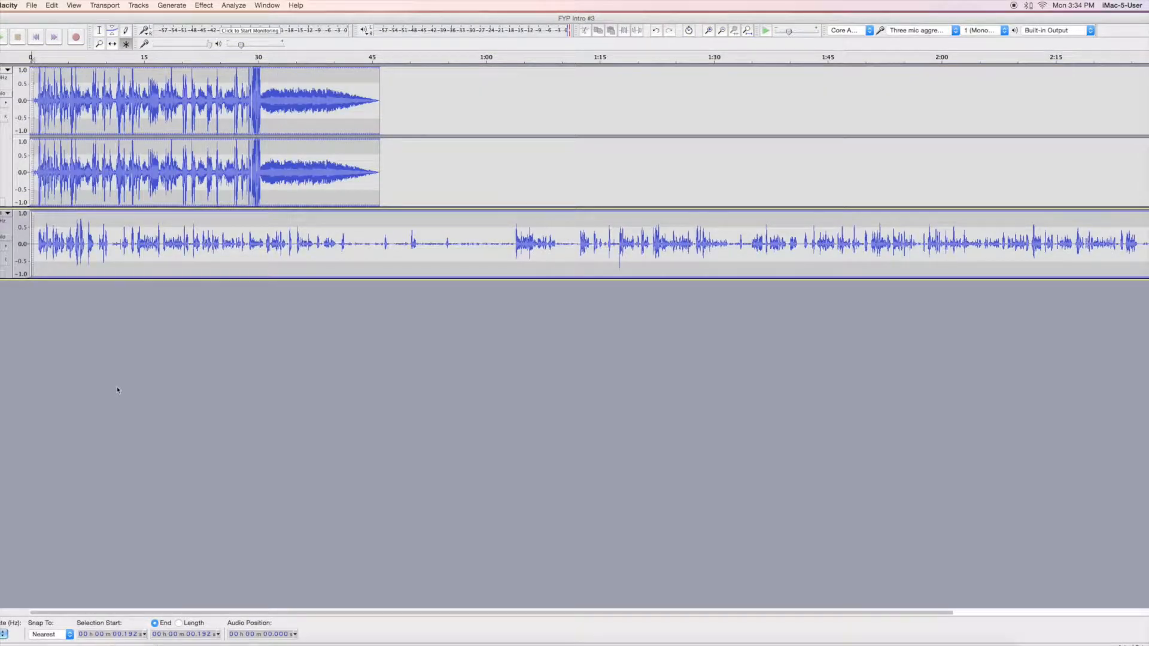
click(31, 6)
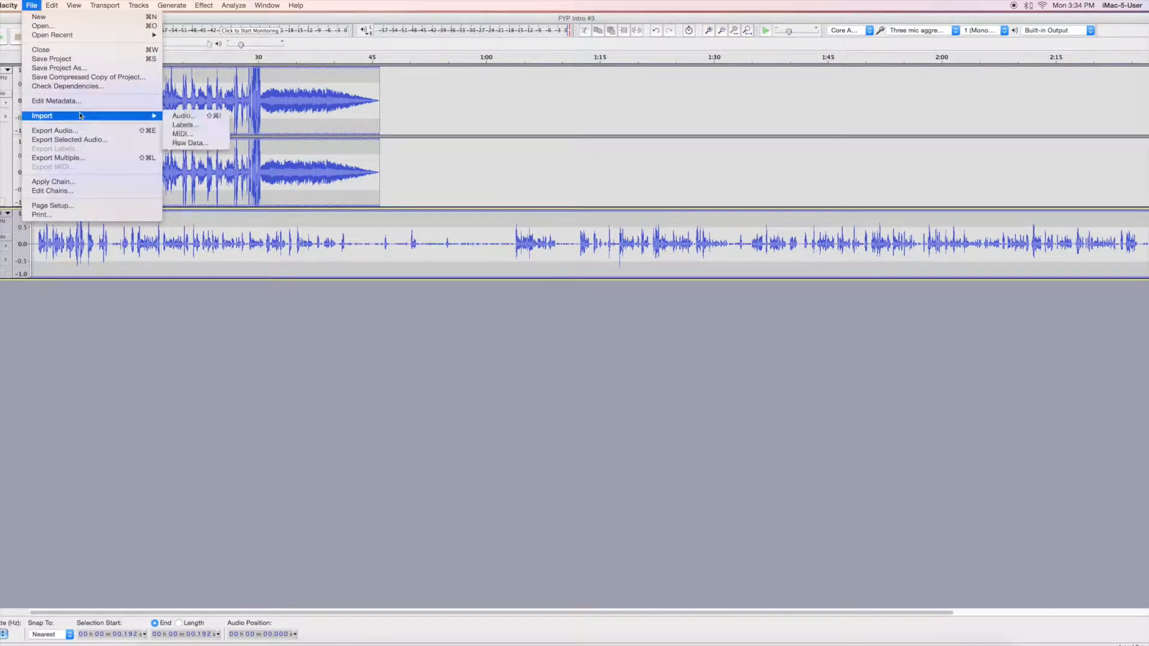
click(178, 118)
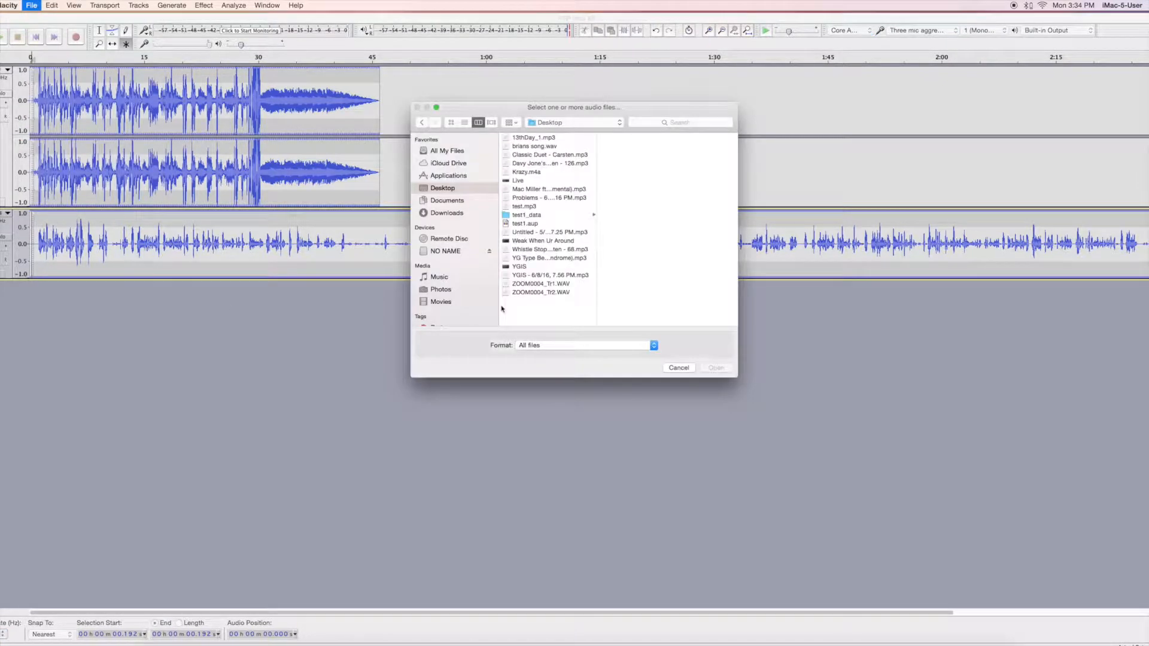
double_click(540, 292)
click(668, 413)
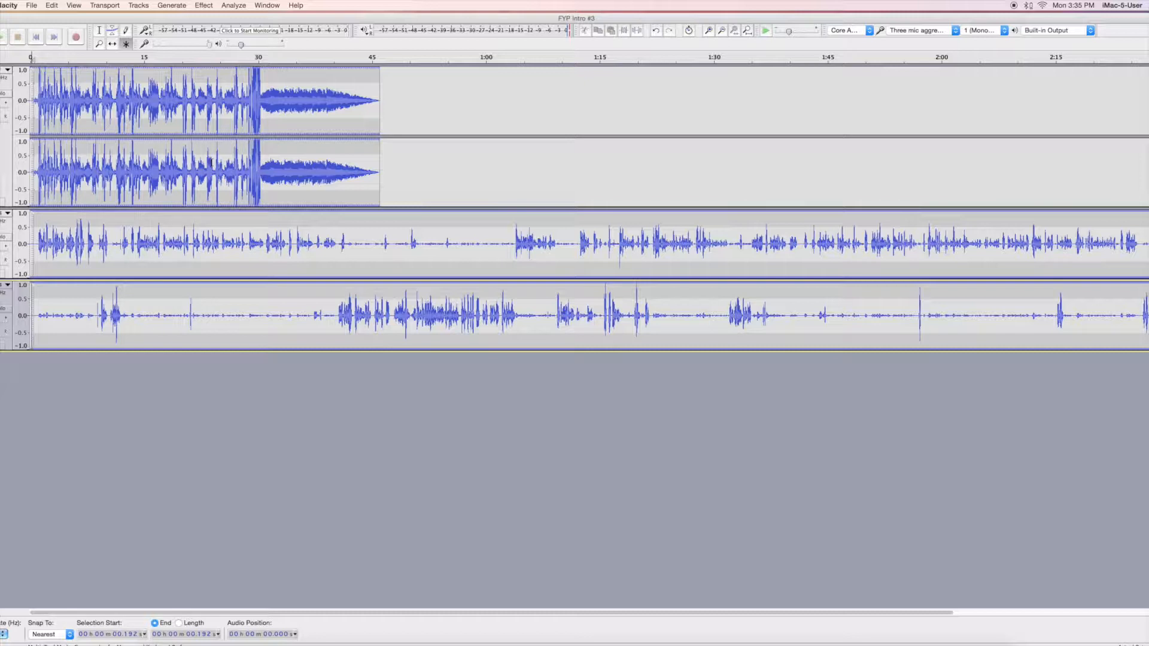
Play all the tracks together from the start of the timeline, and stop playback
click(31, 53)
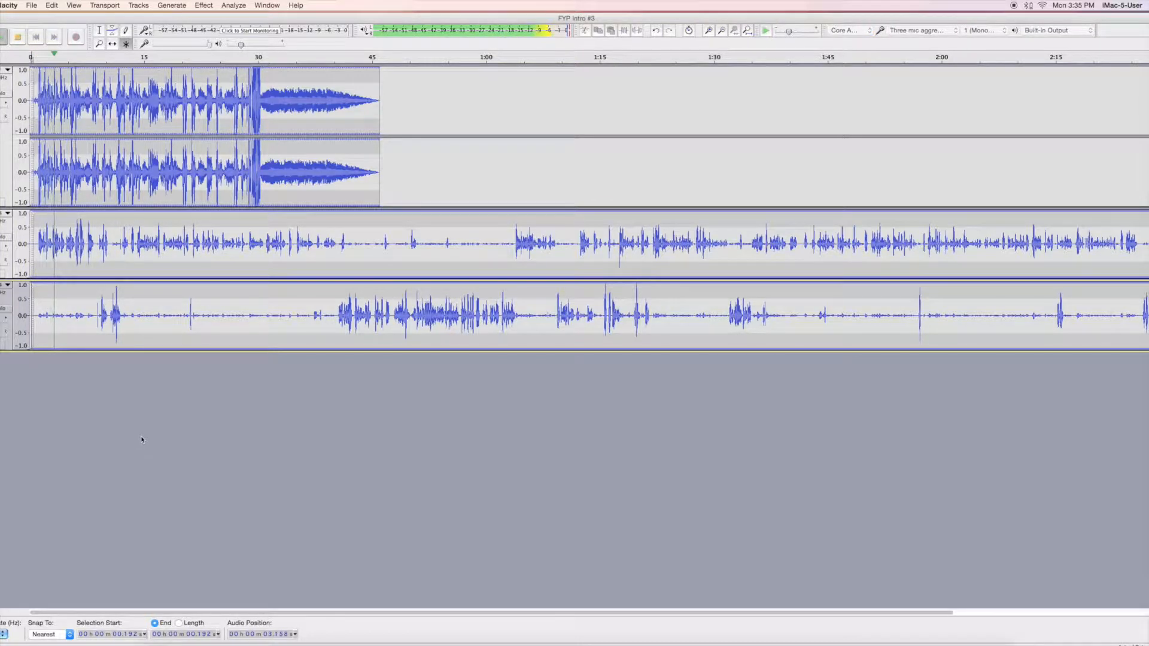
click(20, 39)
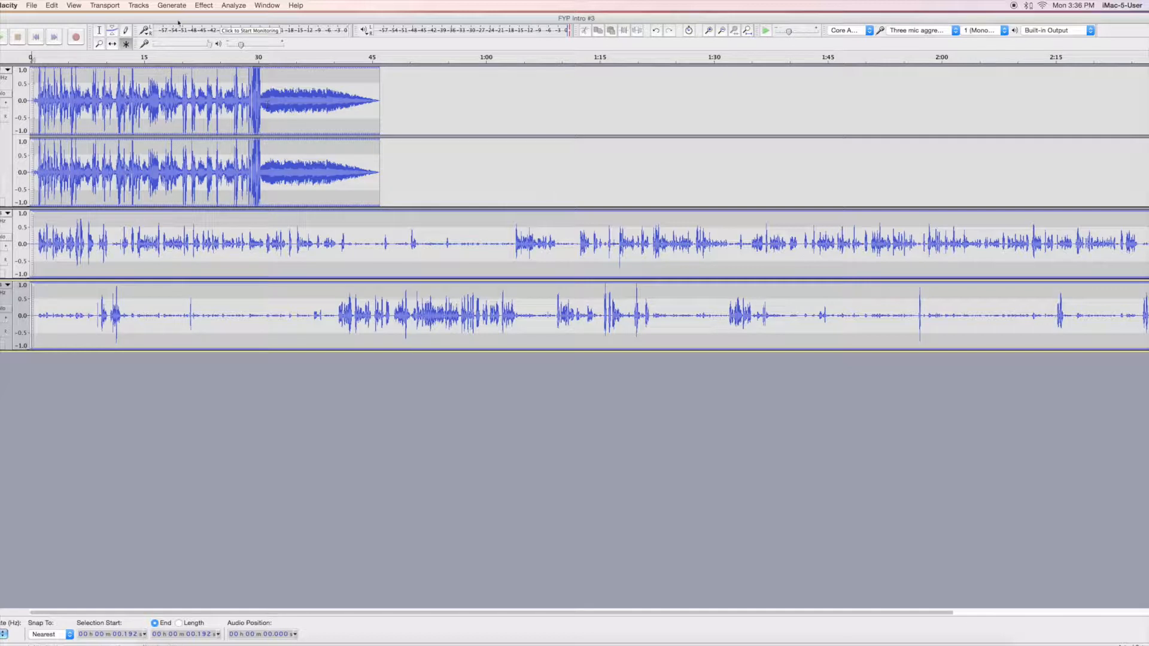
Shift both voice recordings along the timeline with the Time Shift Tool so they start where the intro music ends
click(112, 46)
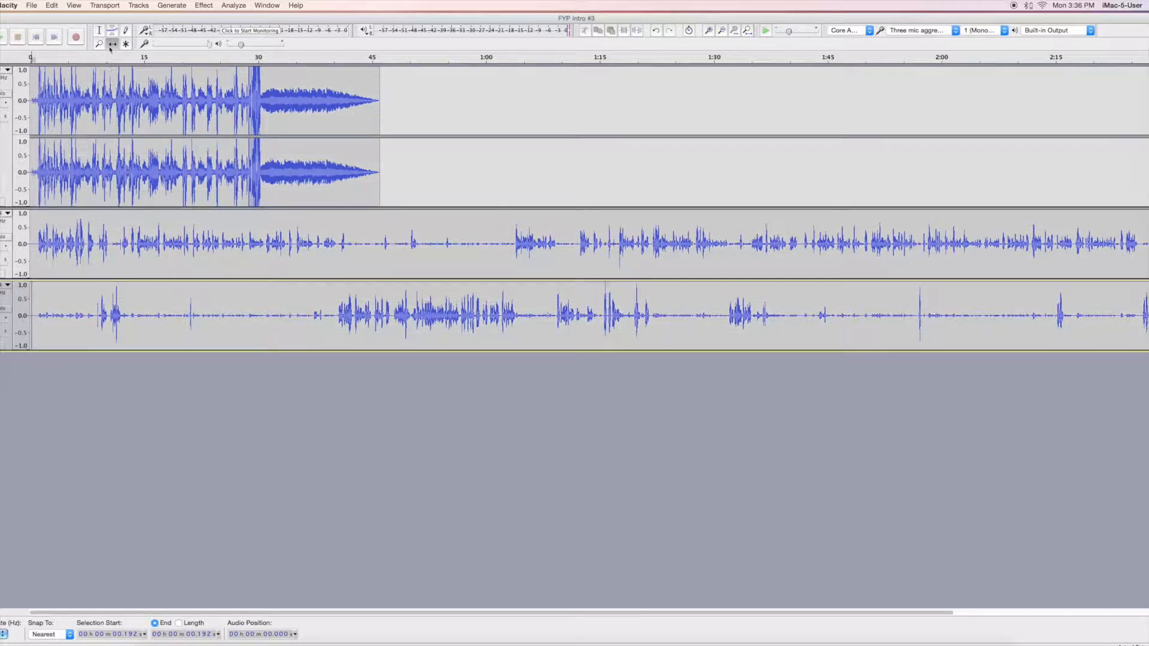
drag(124, 231, 399, 233)
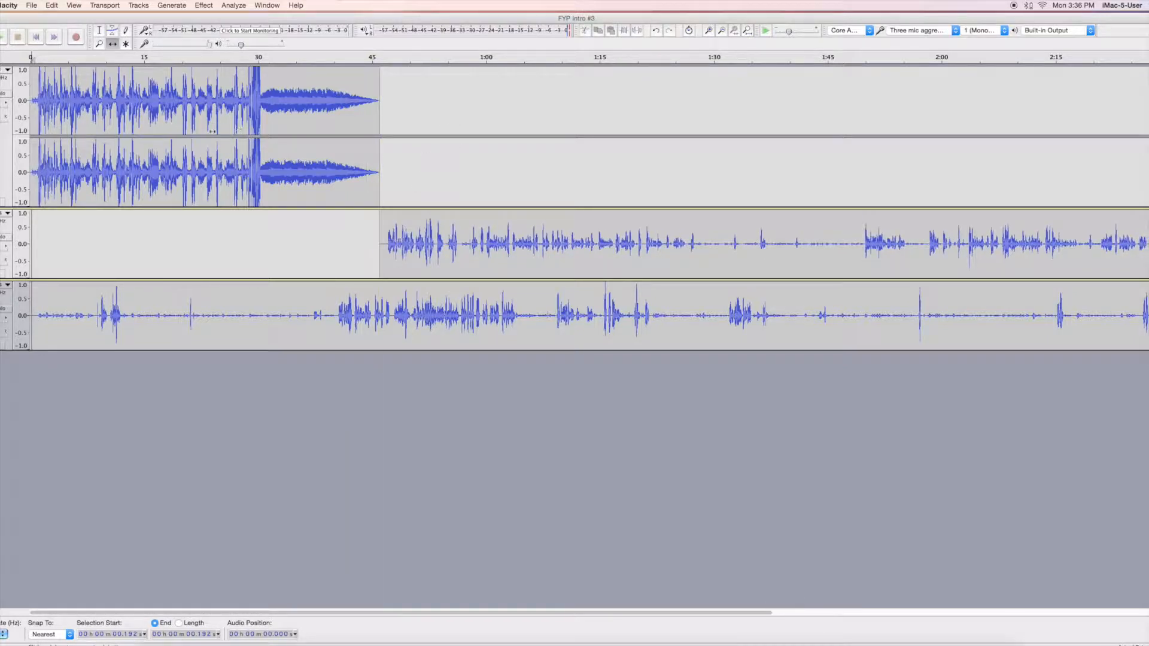
mouse_move(399, 241)
mouse_down()
mouse_move(353, 241)
mouse_move(399, 240)
mouse_up()
mouse_move(388, 215)
mouse_down()
mouse_move(411, 217)
mouse_move(389, 218)
mouse_up()
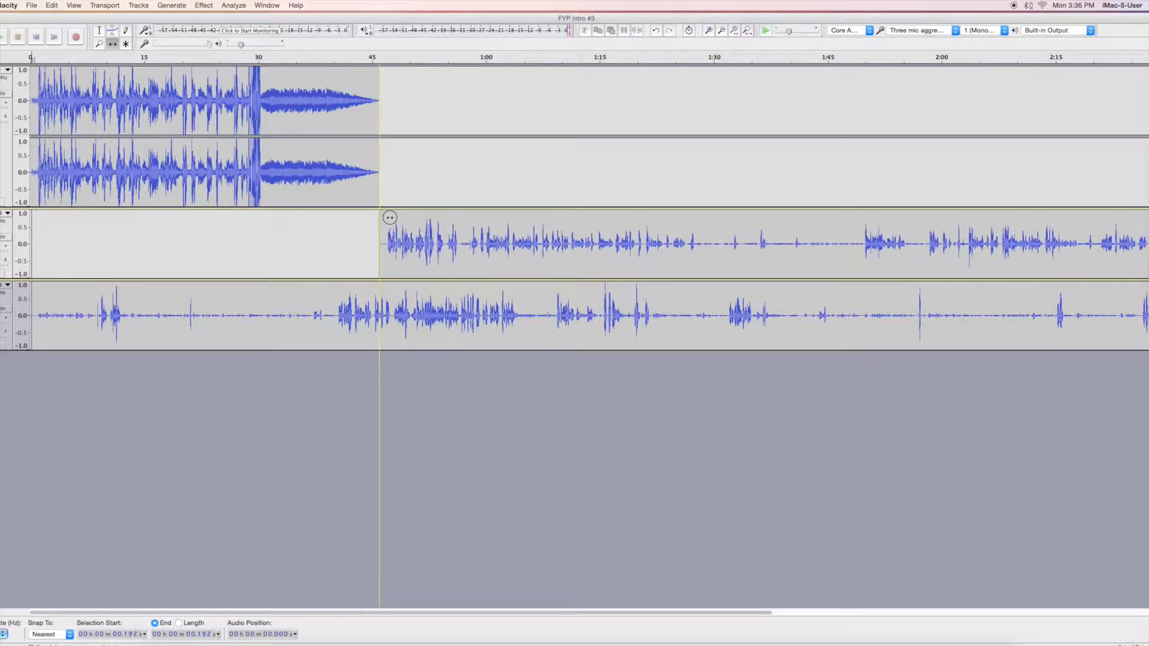
drag(390, 218, 389, 217)
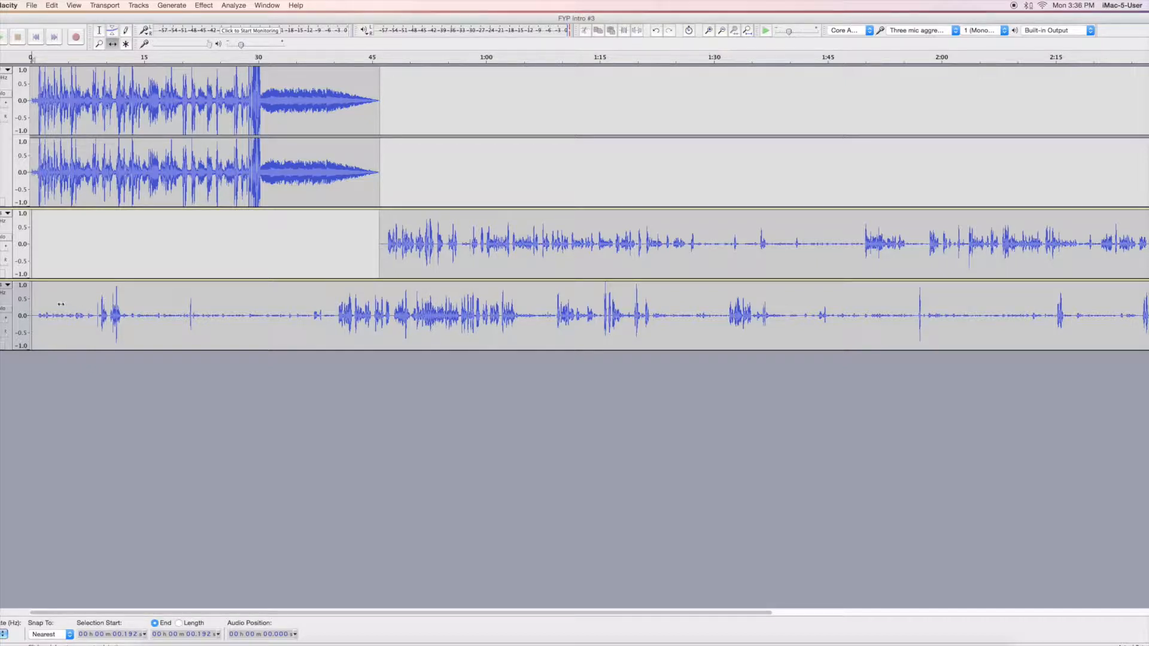
drag(61, 304, 397, 328)
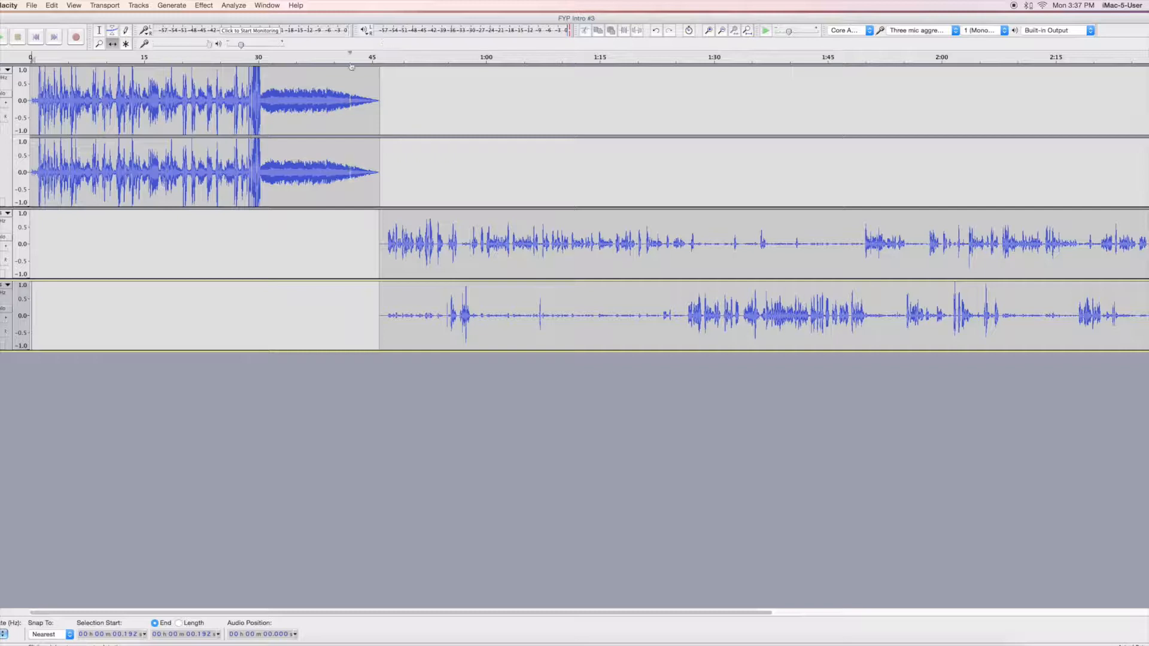
Play the project from about 40 seconds to hear the transition from the intro music into the voice recordings
click(331, 57)
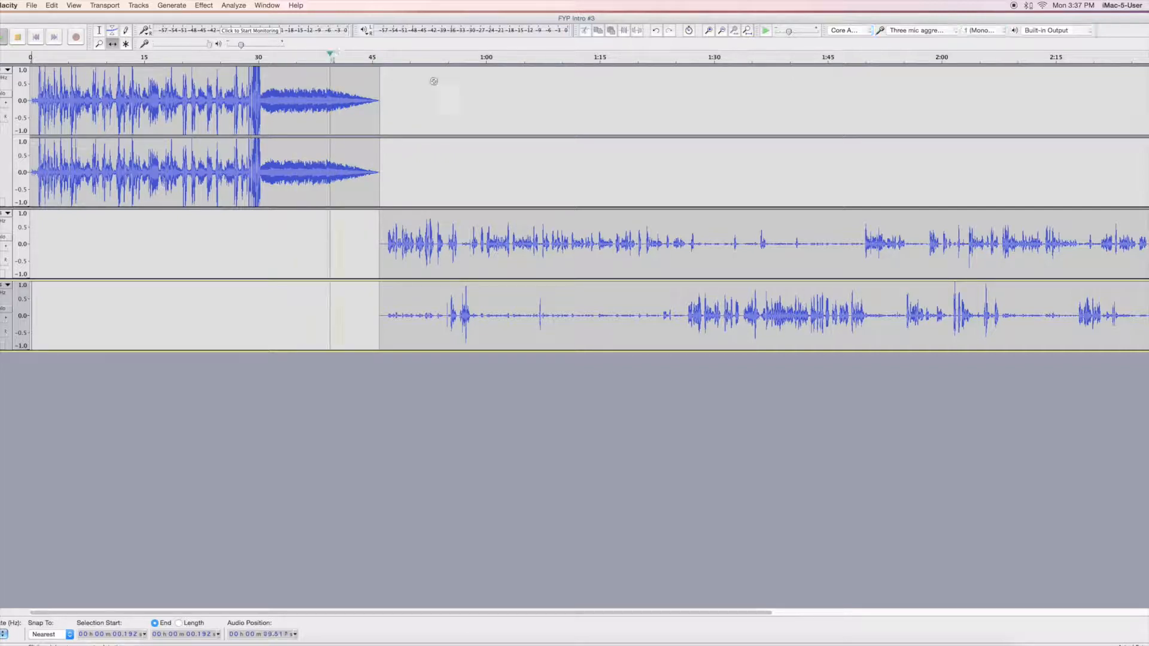
click(17, 37)
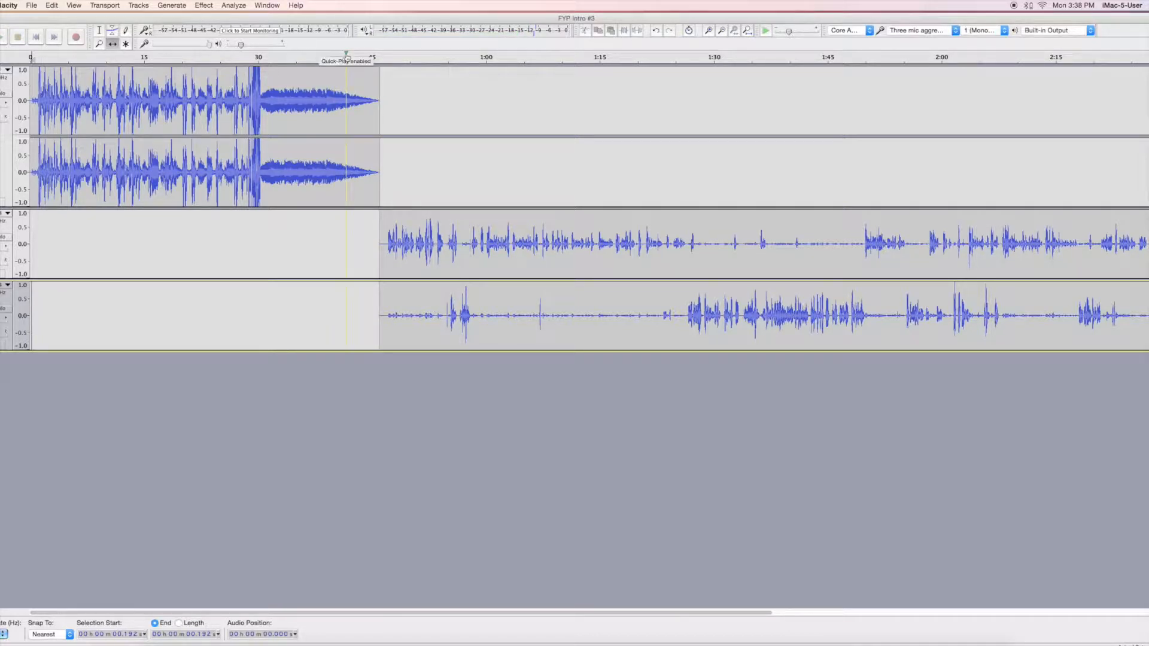
click(347, 57)
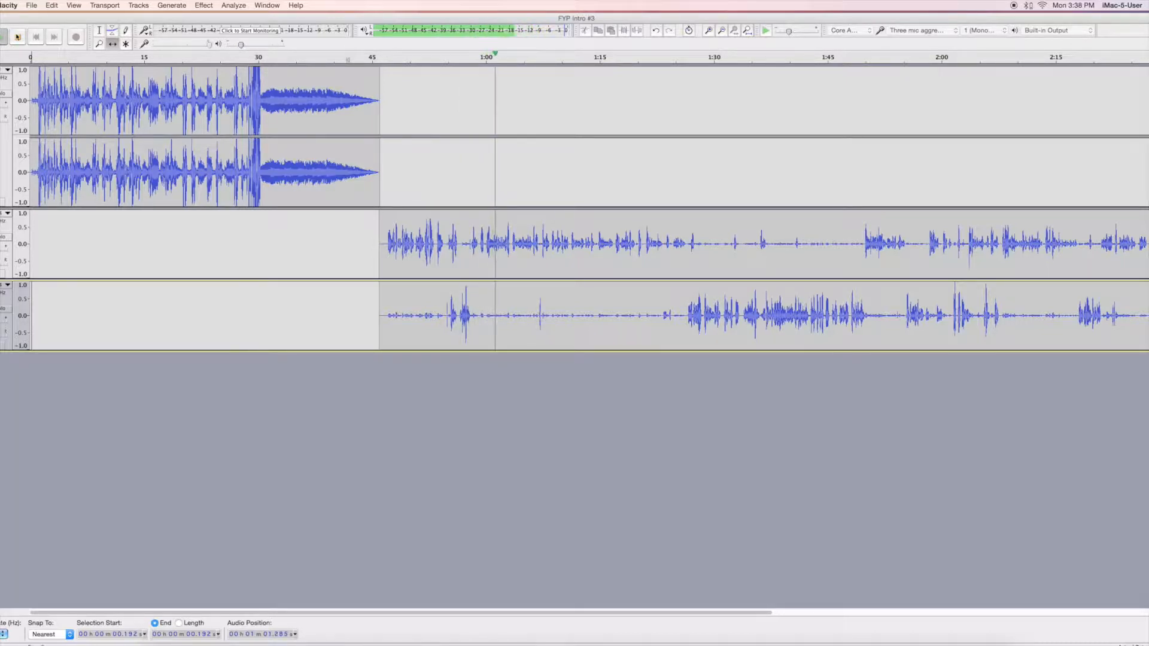
key(space)
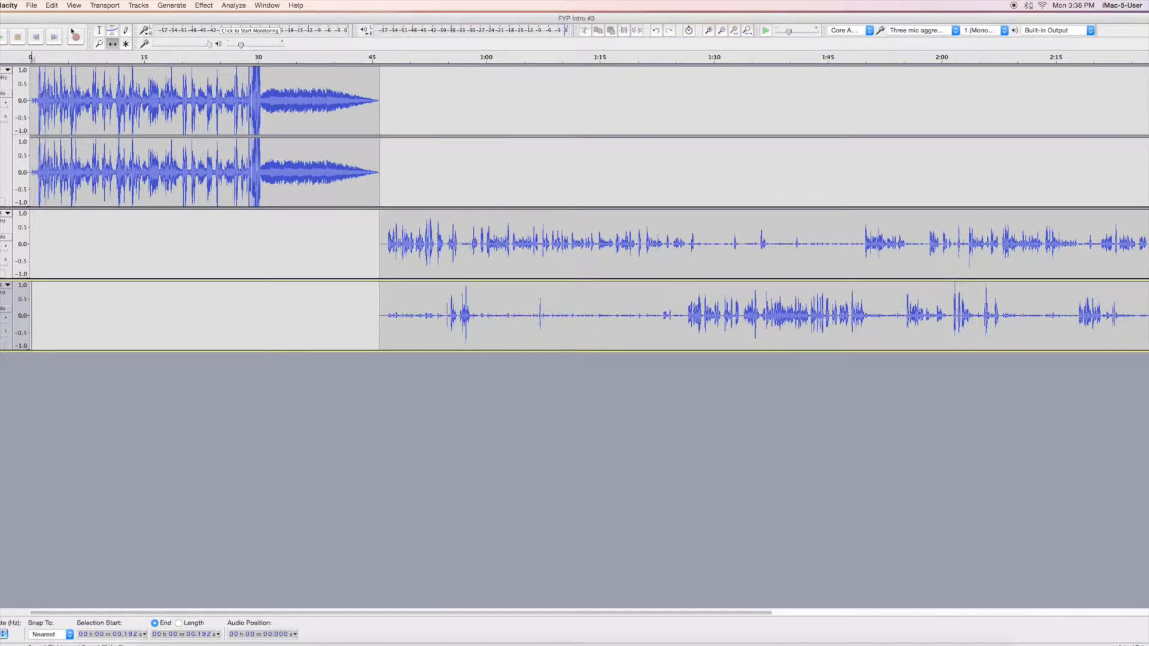
Mute the second voice track, listen to the first one from just after the intro, and unmute the second again
click(99, 31)
click(1, 309)
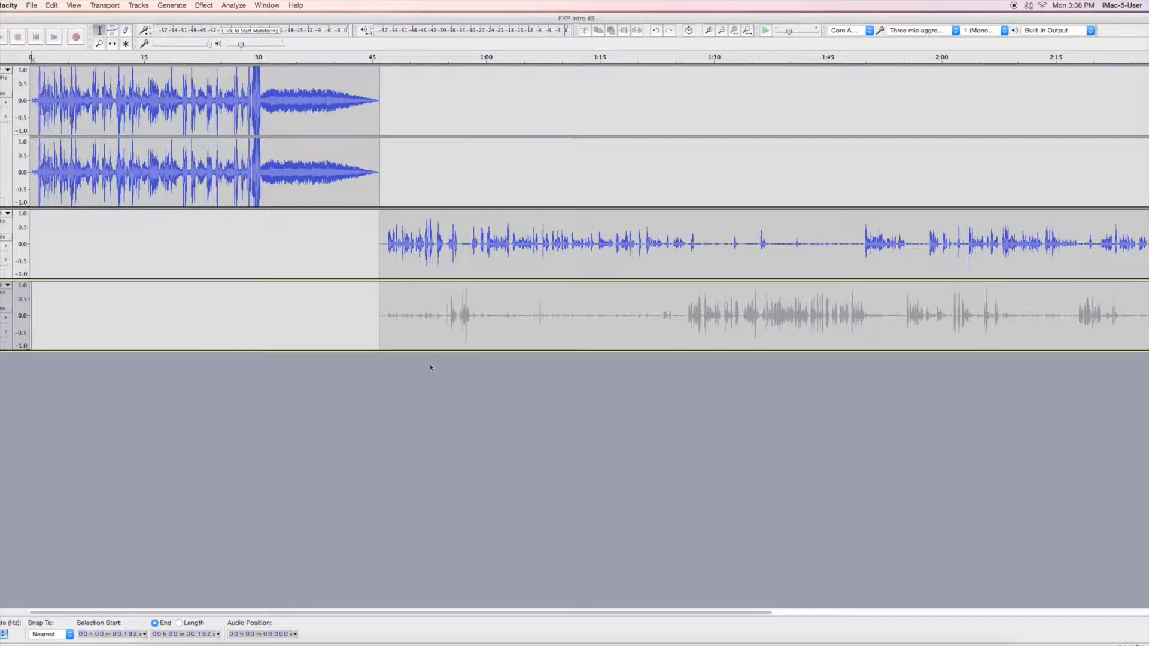
click(385, 58)
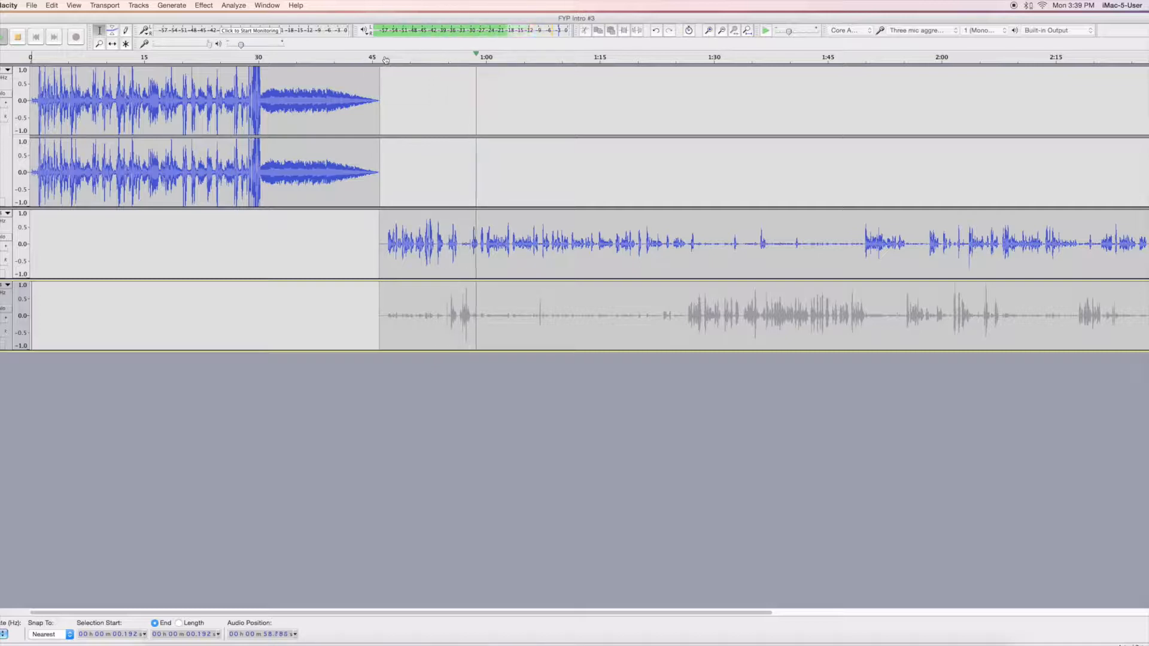
click(16, 38)
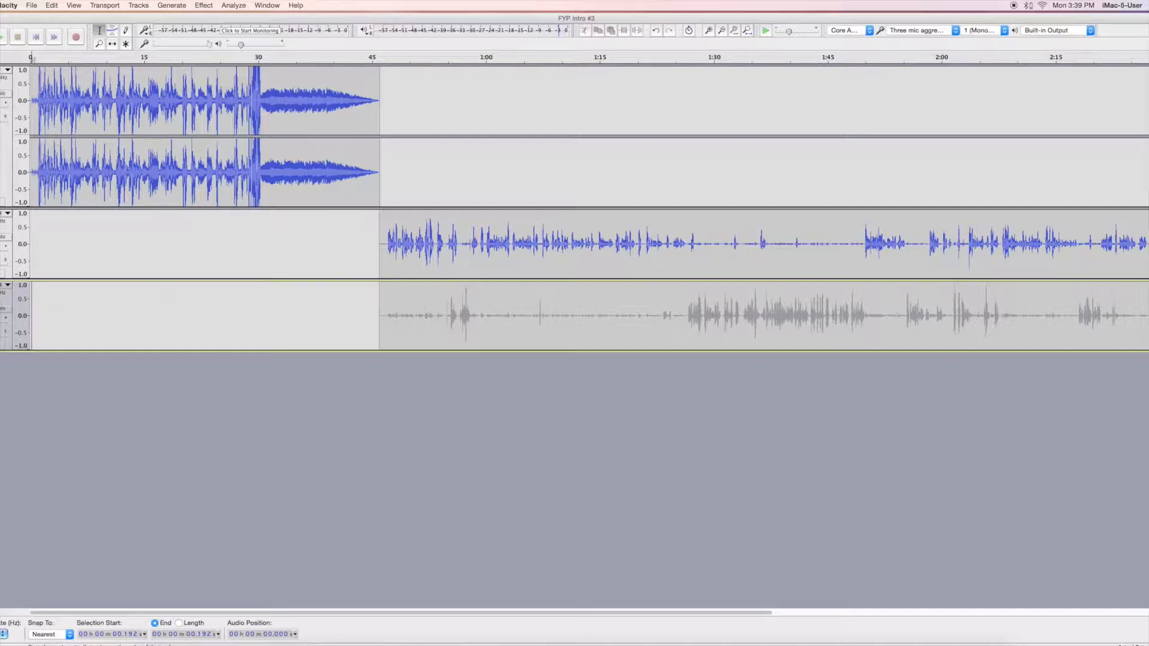
click(0, 308)
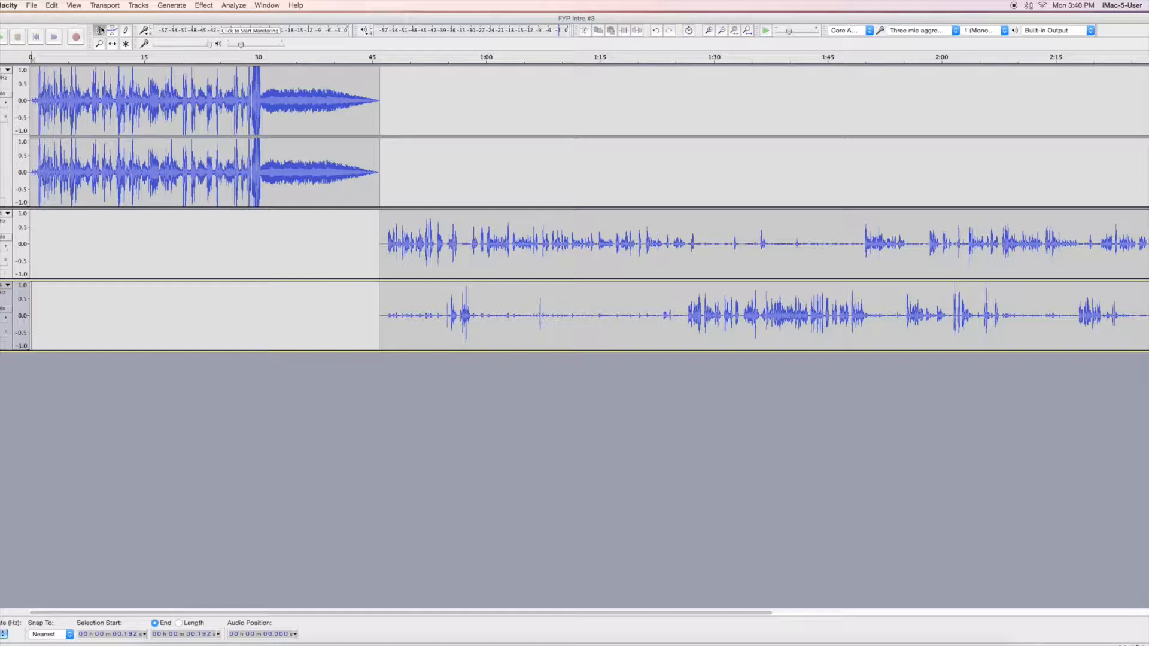
Delete the first second of quiet audio from both voice tracks, 45.998 s to 47.005 s, and play the transition
click(108, 44)
click(99, 33)
drag(378, 240, 384, 302)
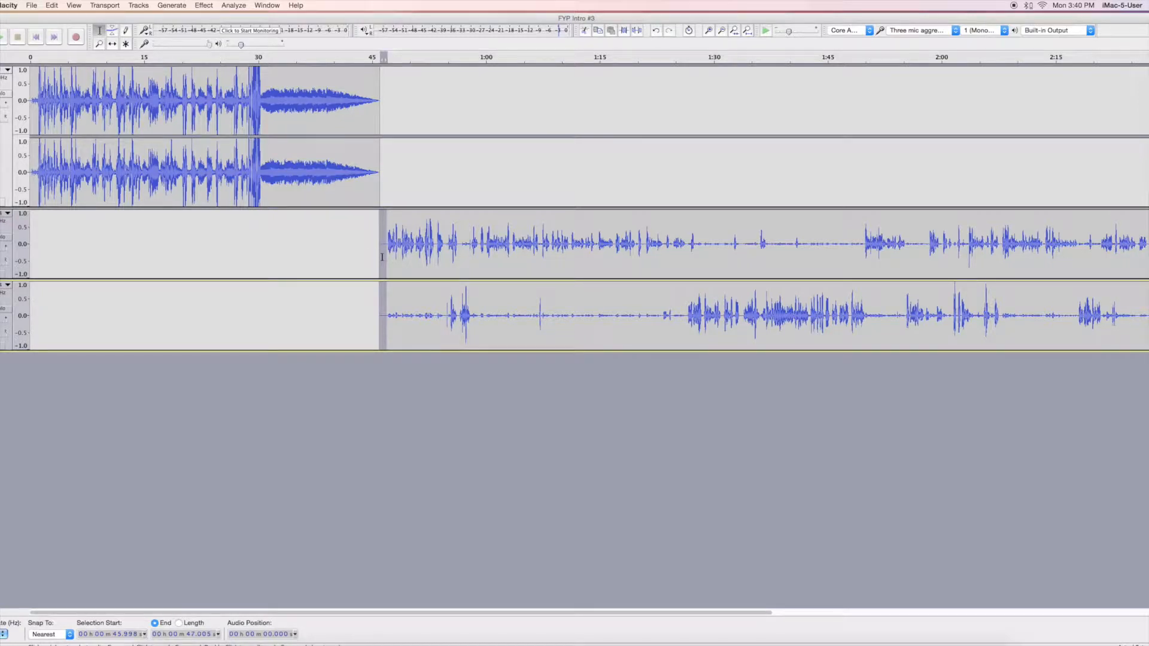
key(Delete)
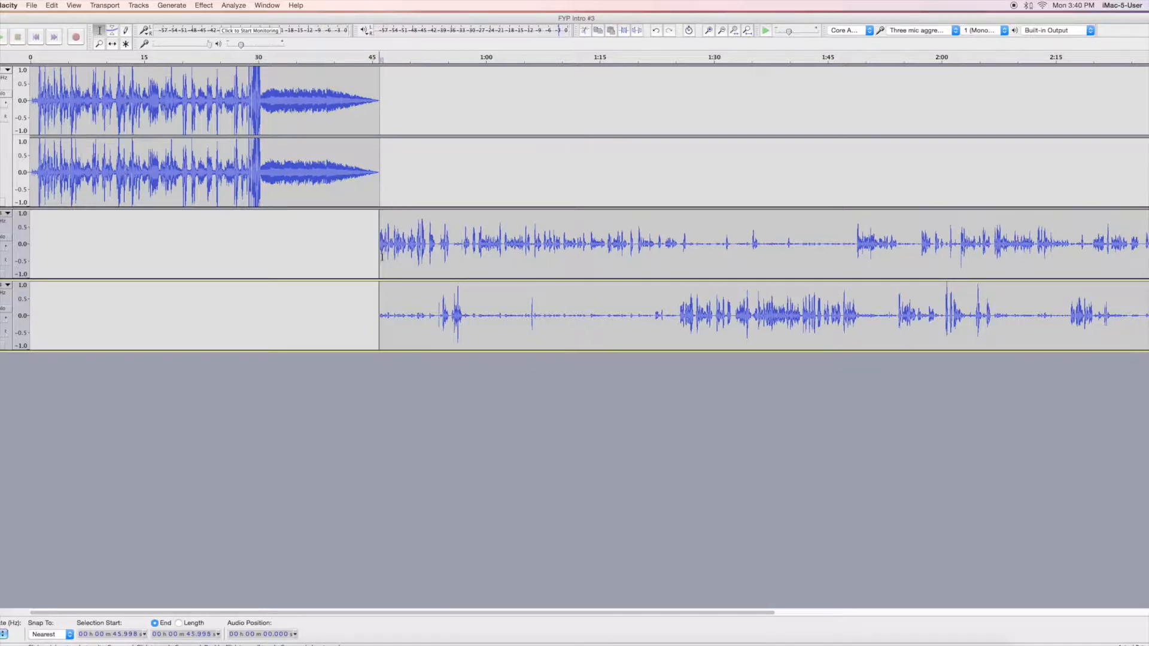
click(364, 60)
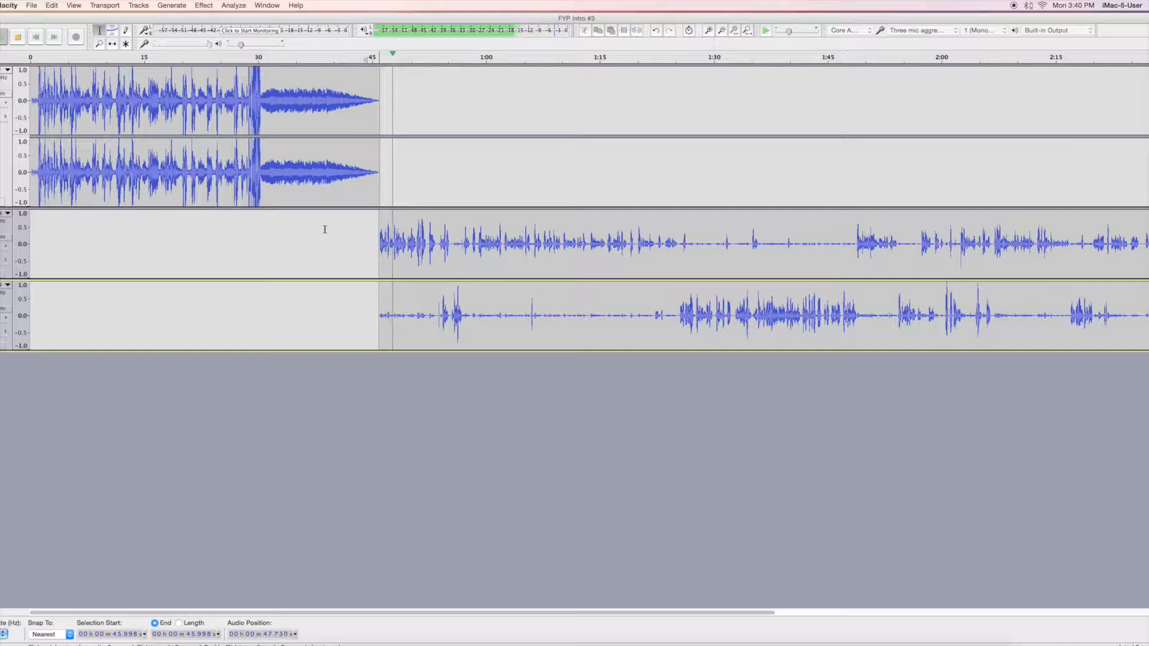
click(17, 37)
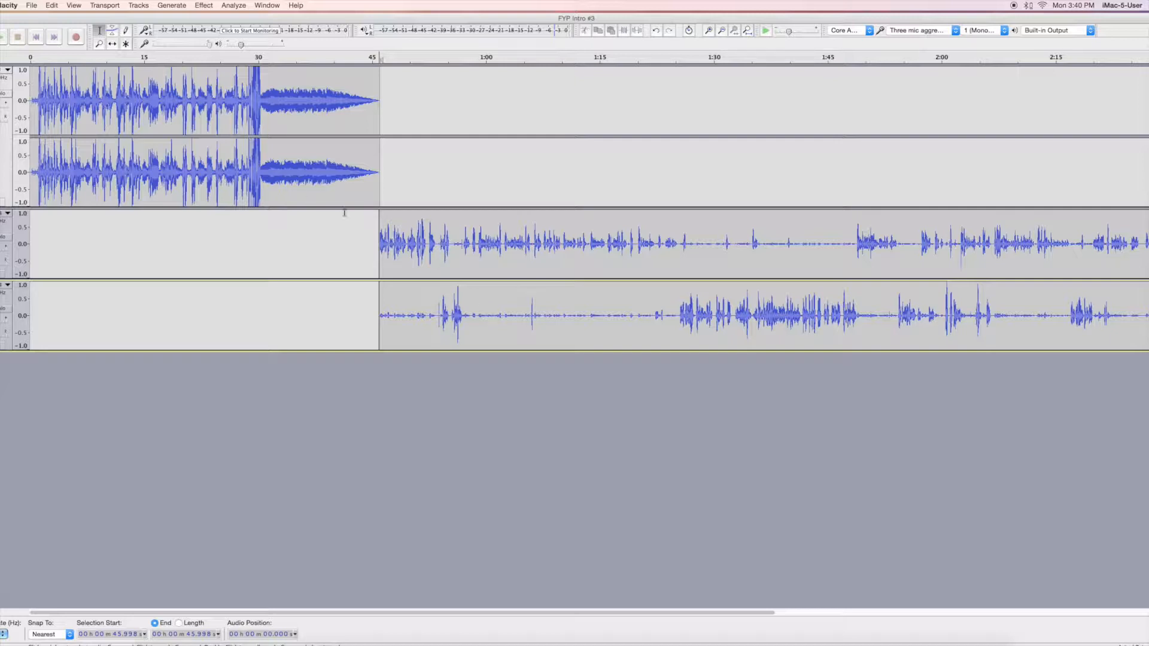
Generate 30 seconds of silence on the first voice track at 3 min 21.424 s, past the end of the recordings
double_click(442, 244)
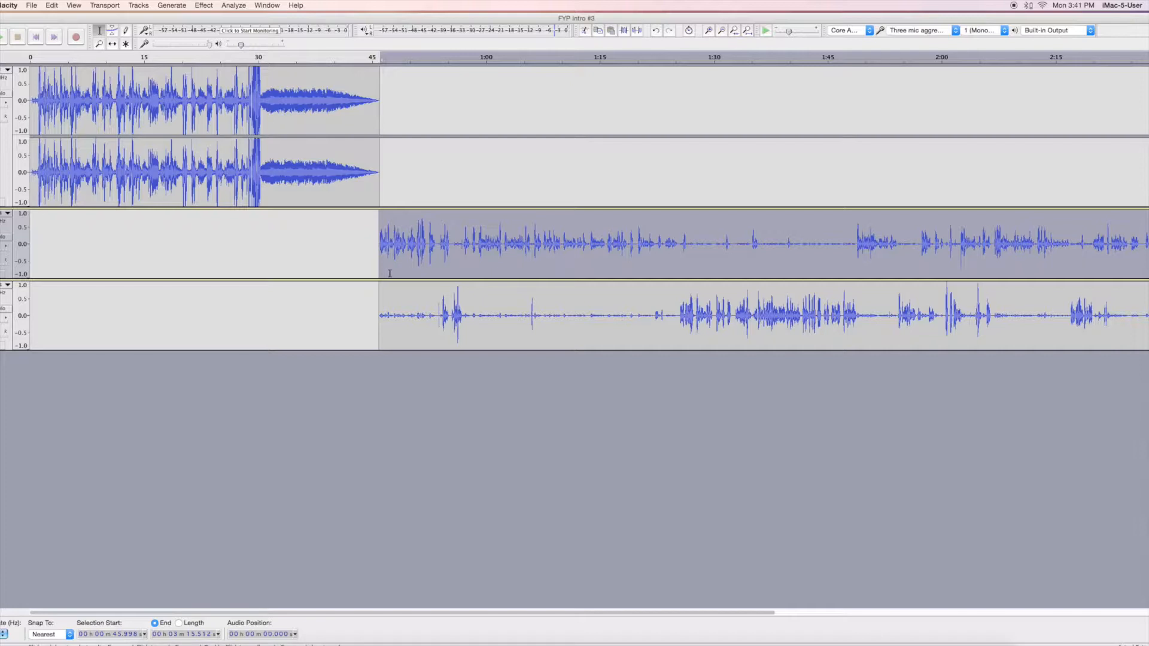
click(410, 399)
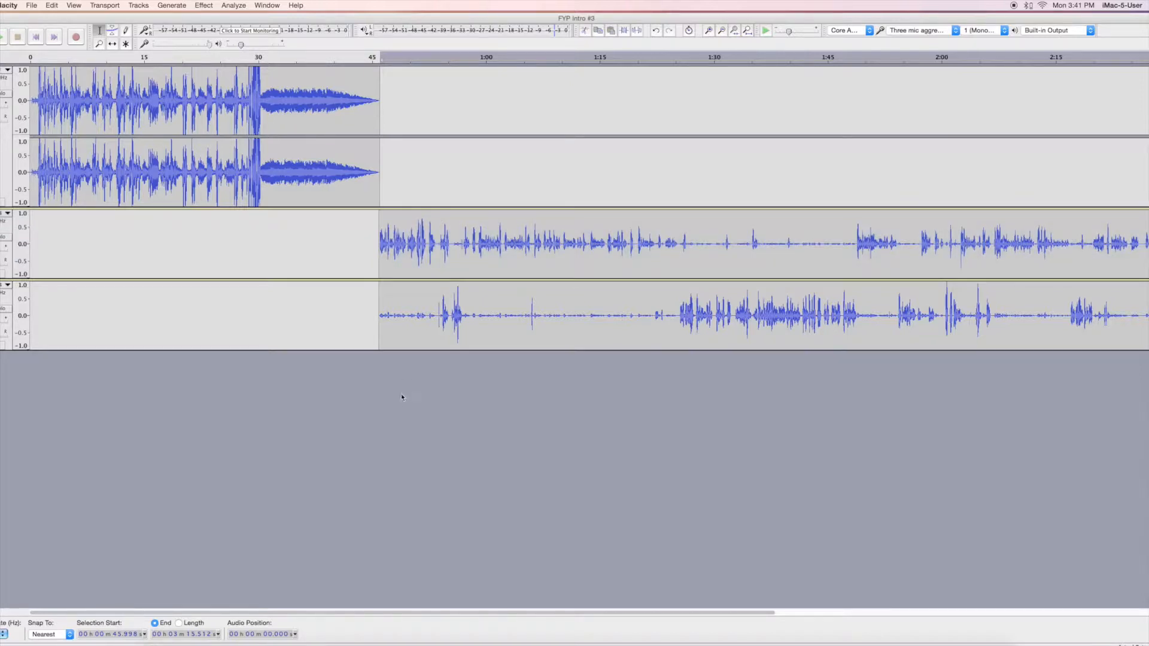
drag(623, 612, 805, 623)
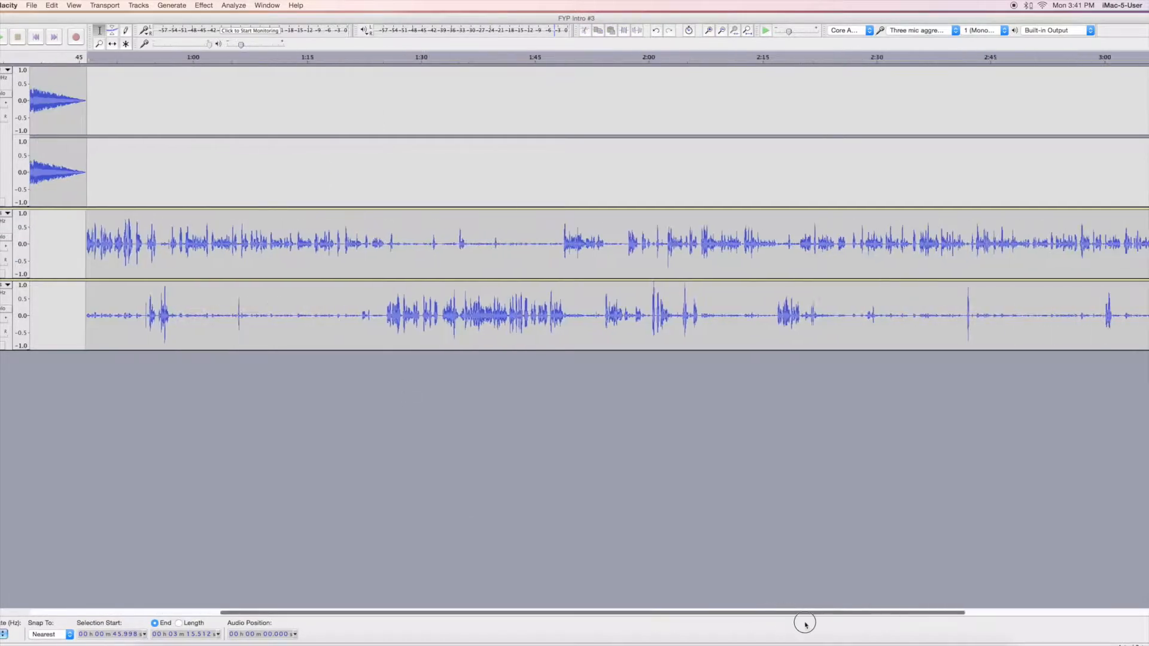
scroll(805, 623, right, 5)
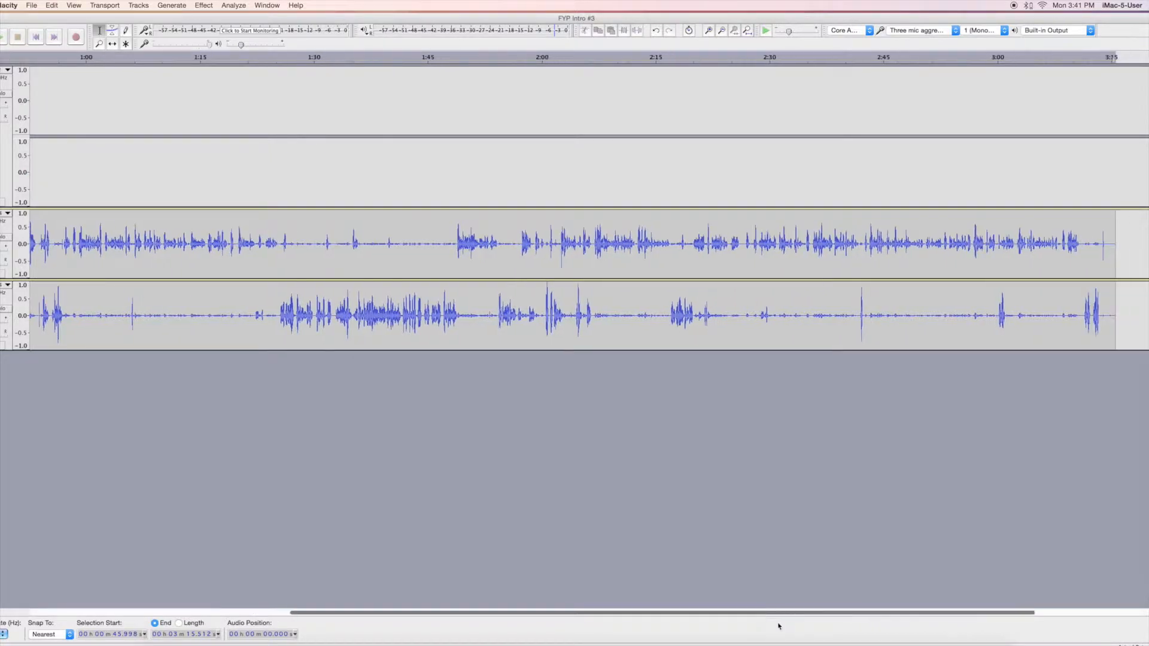
drag(799, 613, 953, 615)
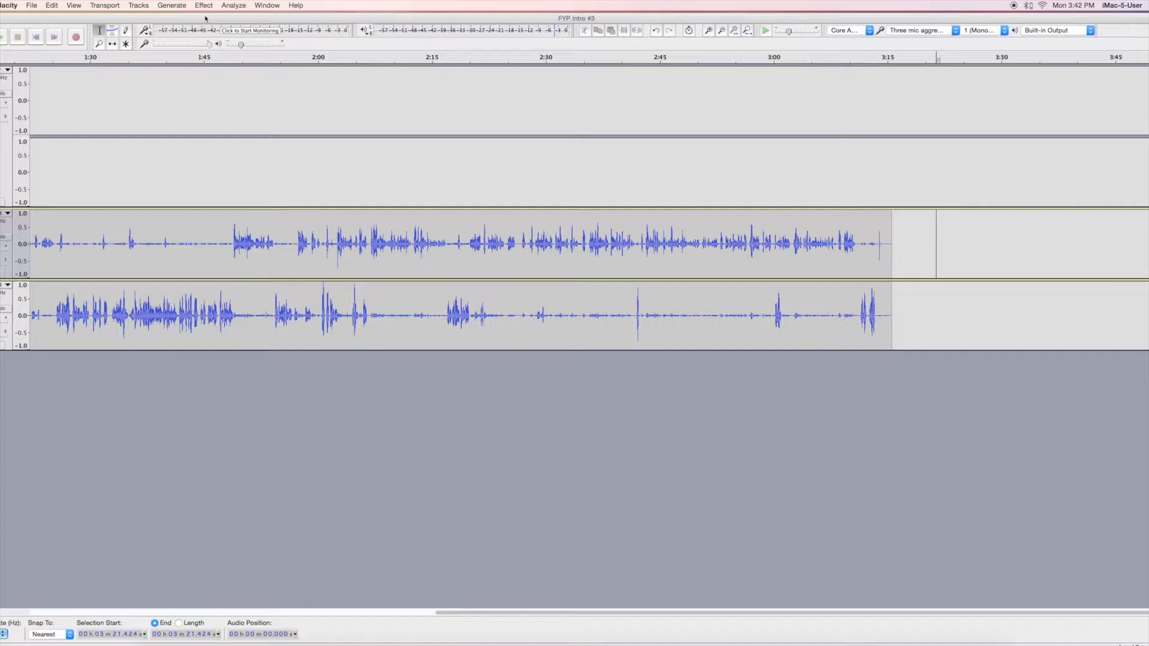
click(174, 5)
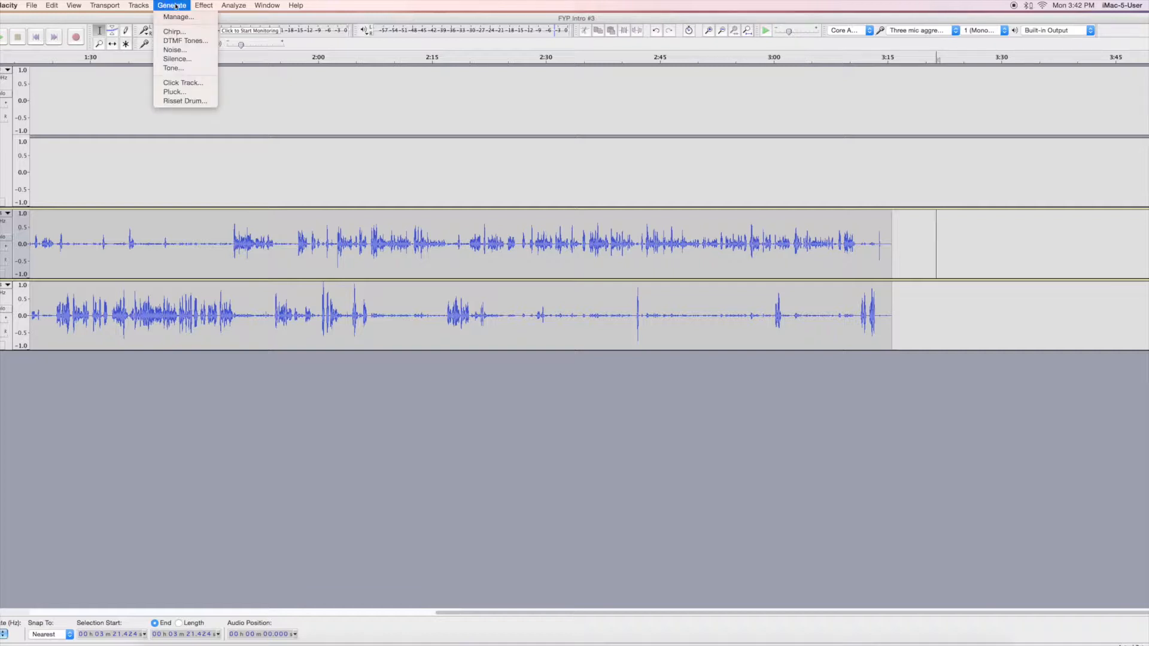
click(177, 59)
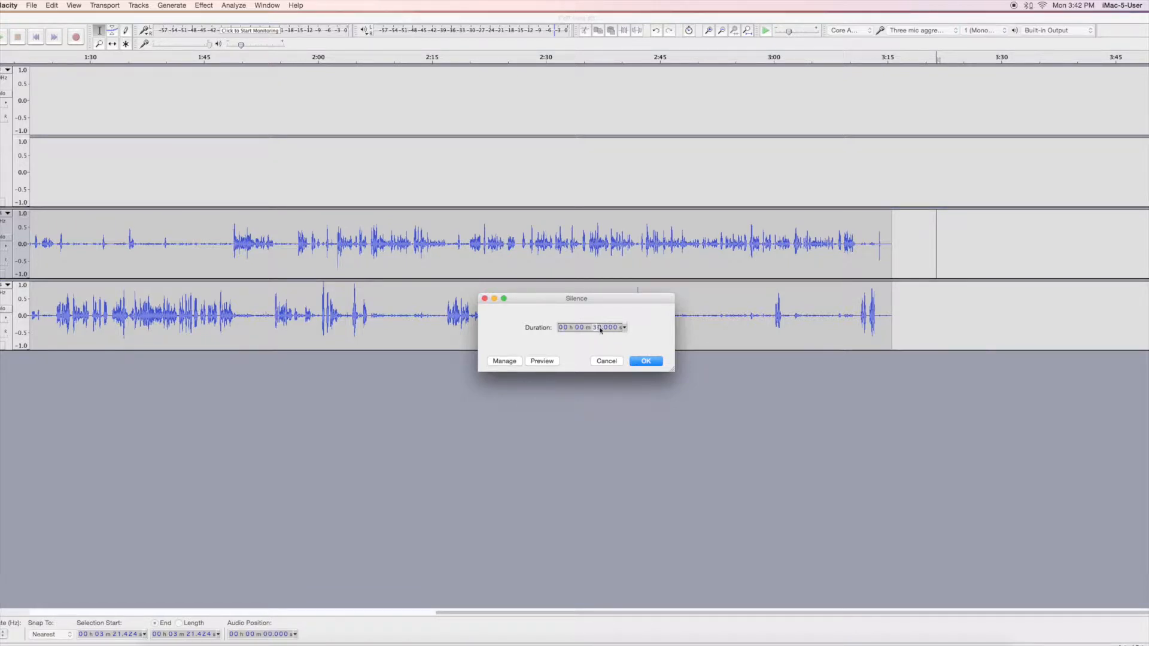
click(634, 359)
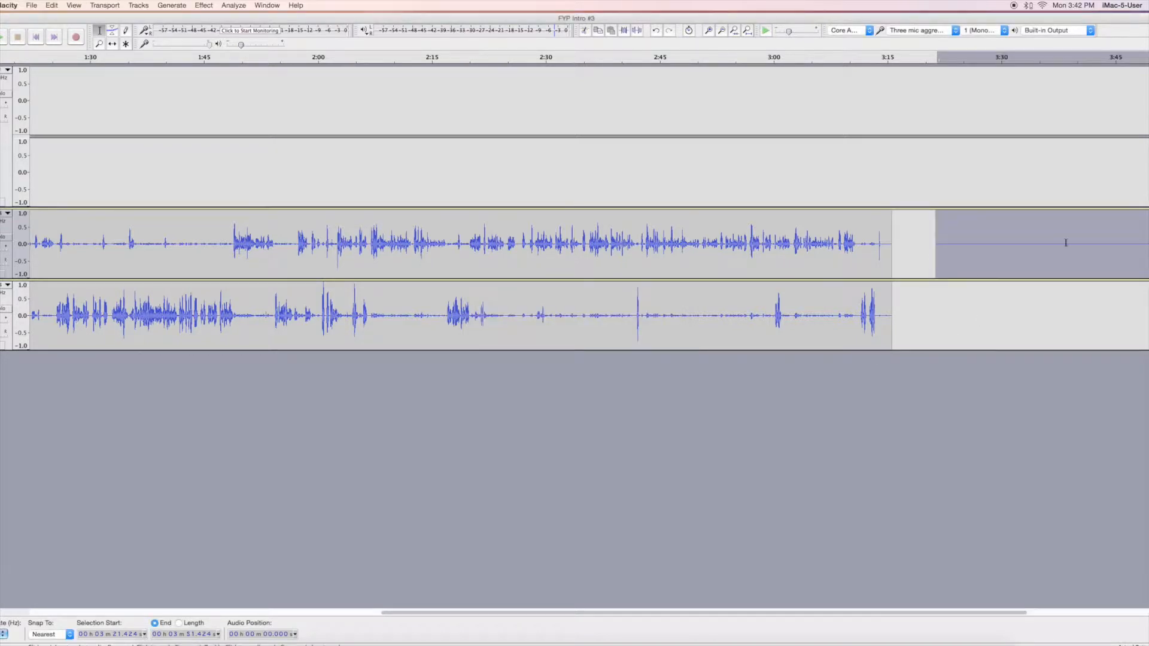
Capture a Noise Reduction profile from the selected 30-second silent clip
drag(792, 613, 882, 613)
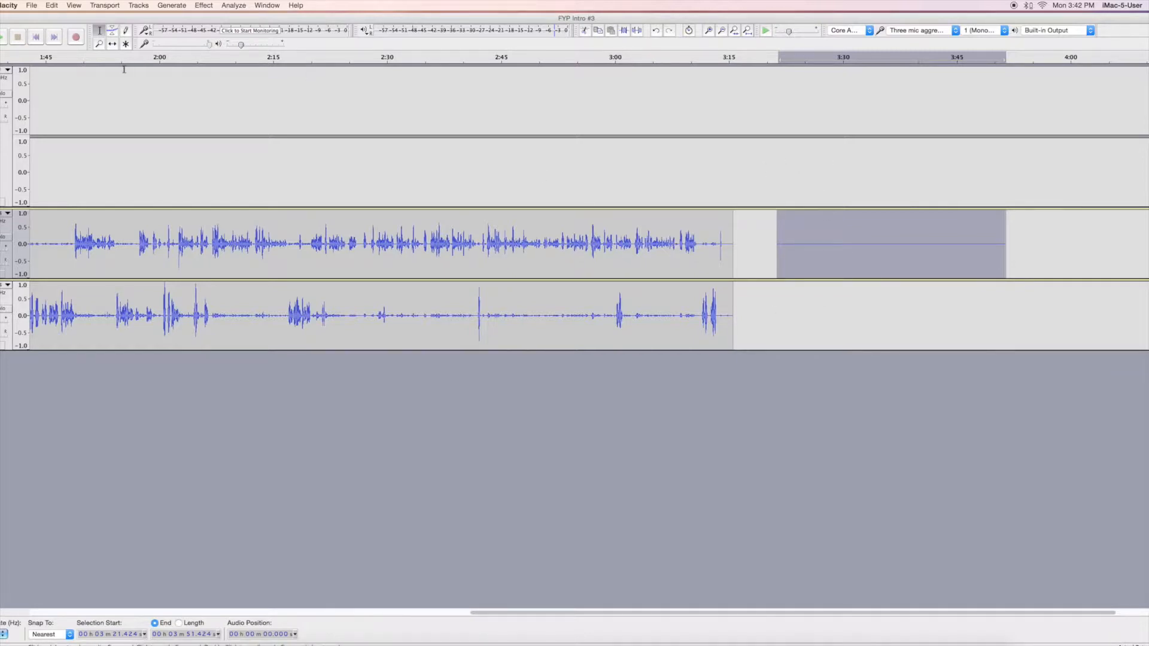
click(202, 6)
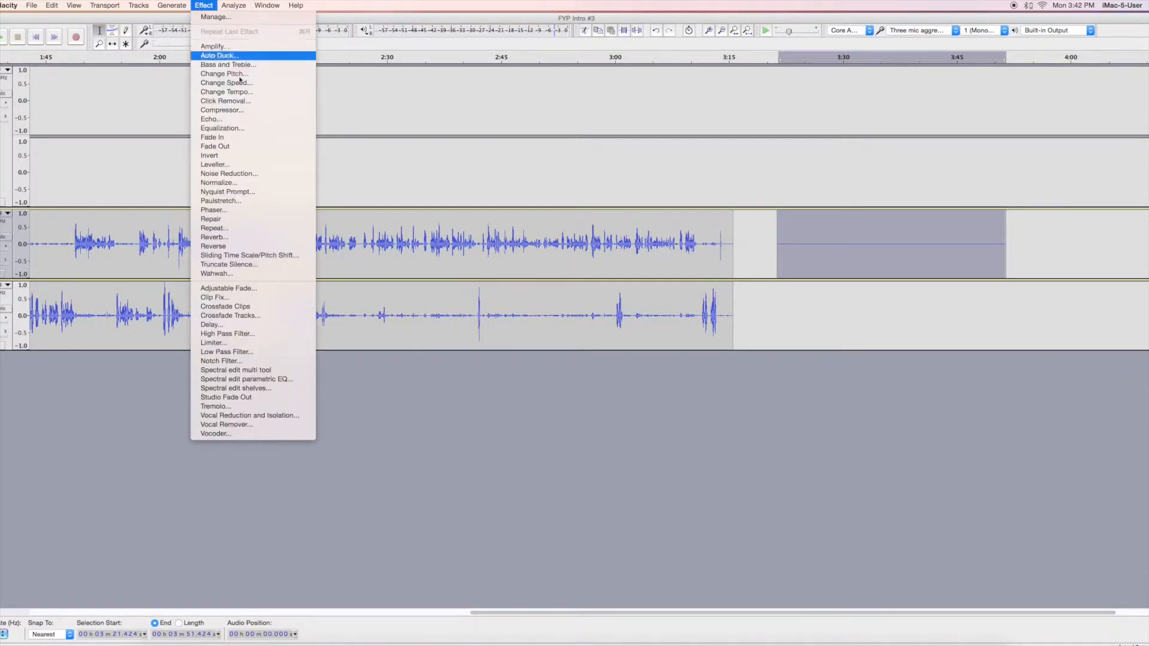
click(241, 174)
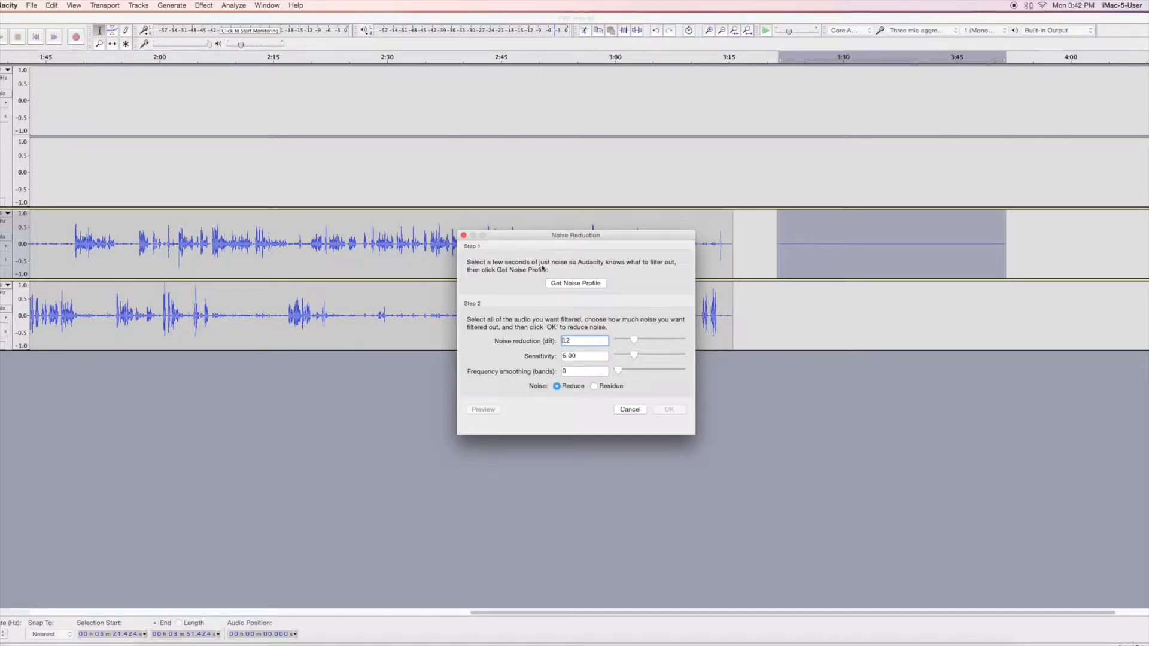
click(577, 284)
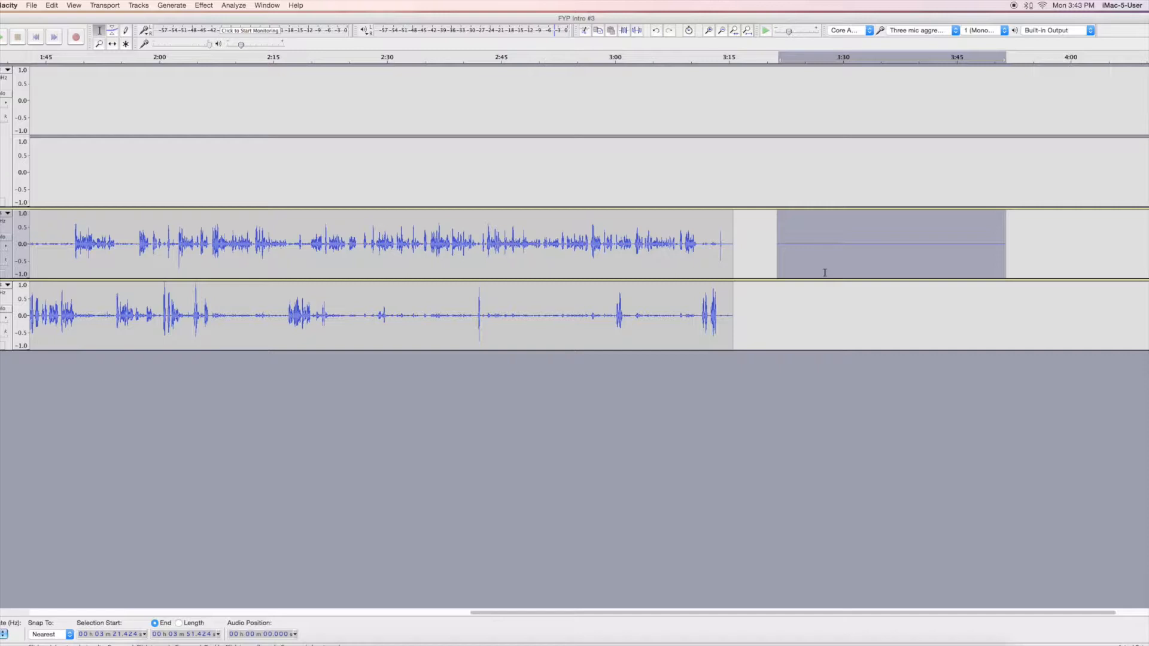
Delete the generated 30-second silent clip from the first voice track
click(885, 231)
double_click(880, 264)
key(Delete)
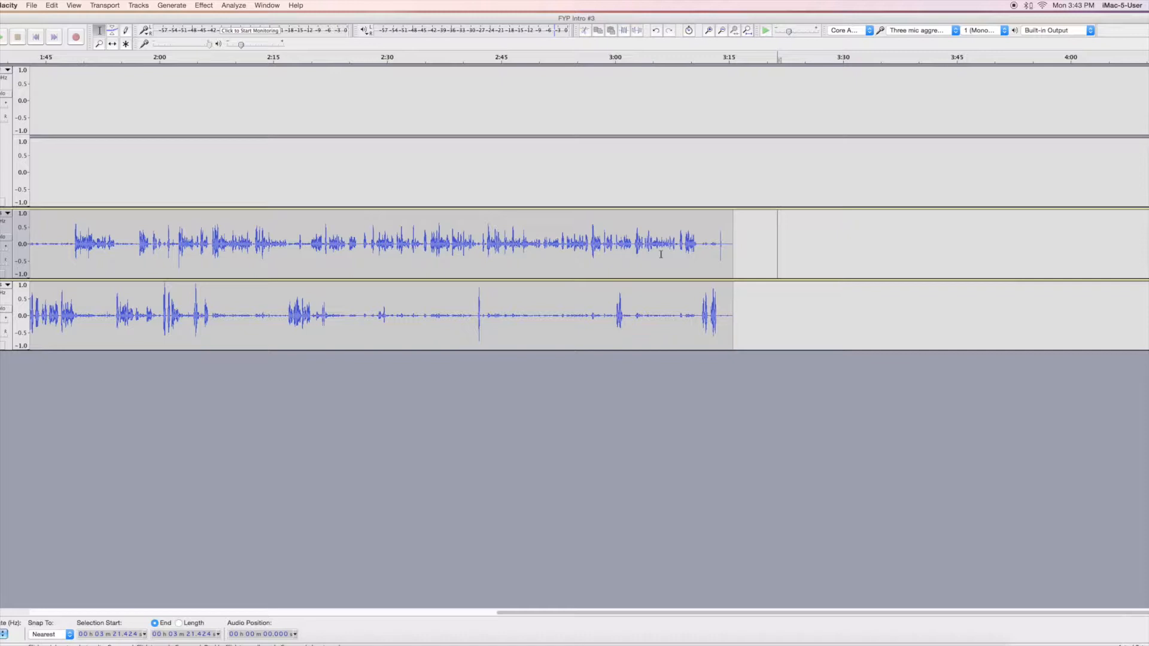
Apply Noise Reduction to the whole first voice clip with 12 dB reduction, sensitivity 6.00 and frequency smoothing 0
double_click(256, 244)
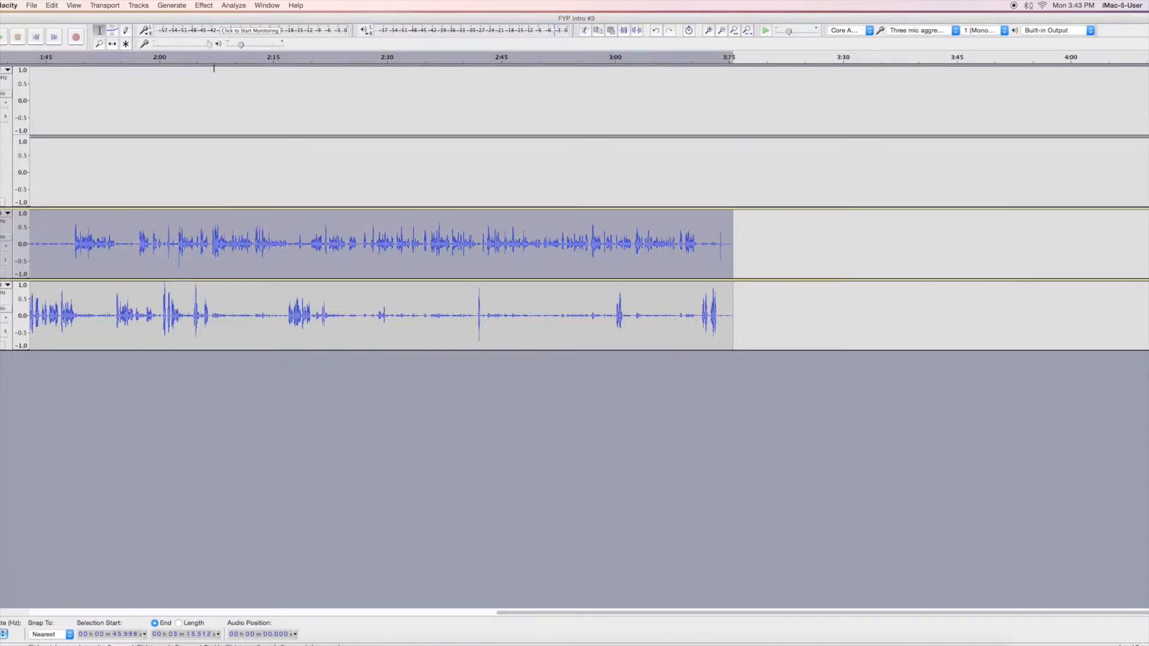
click(203, 6)
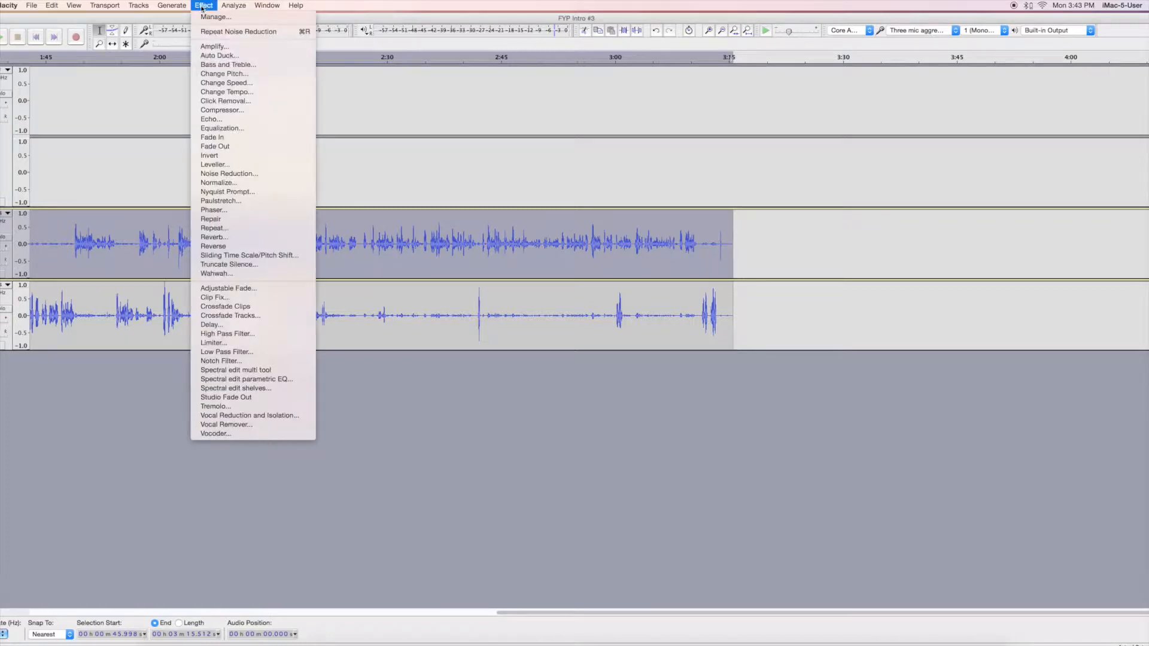
click(252, 173)
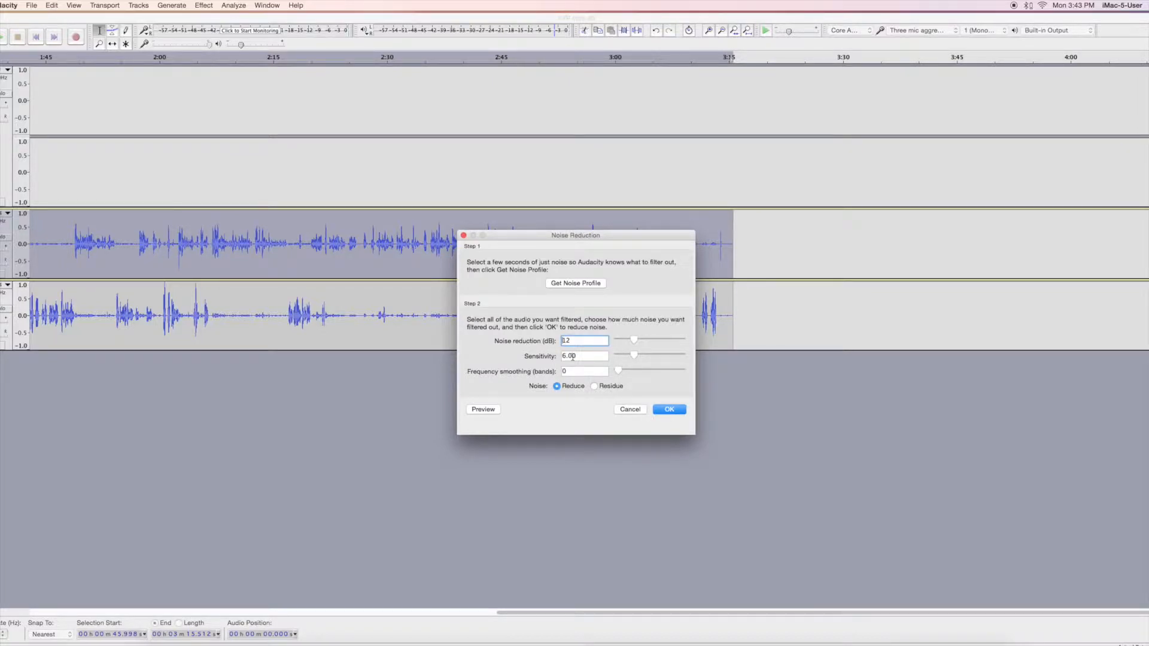
click(669, 411)
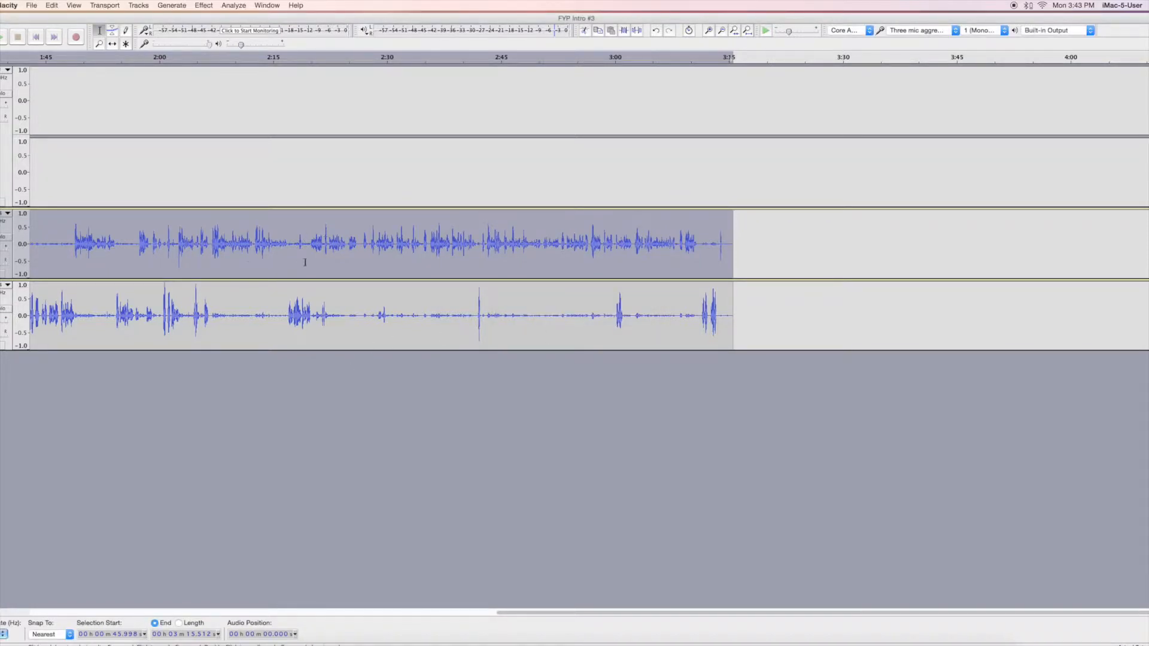
Apply Noise Reduction to the whole second voice clip with 12 dB reduction, sensitivity 6.00 and frequency smoothing 0
click(293, 318)
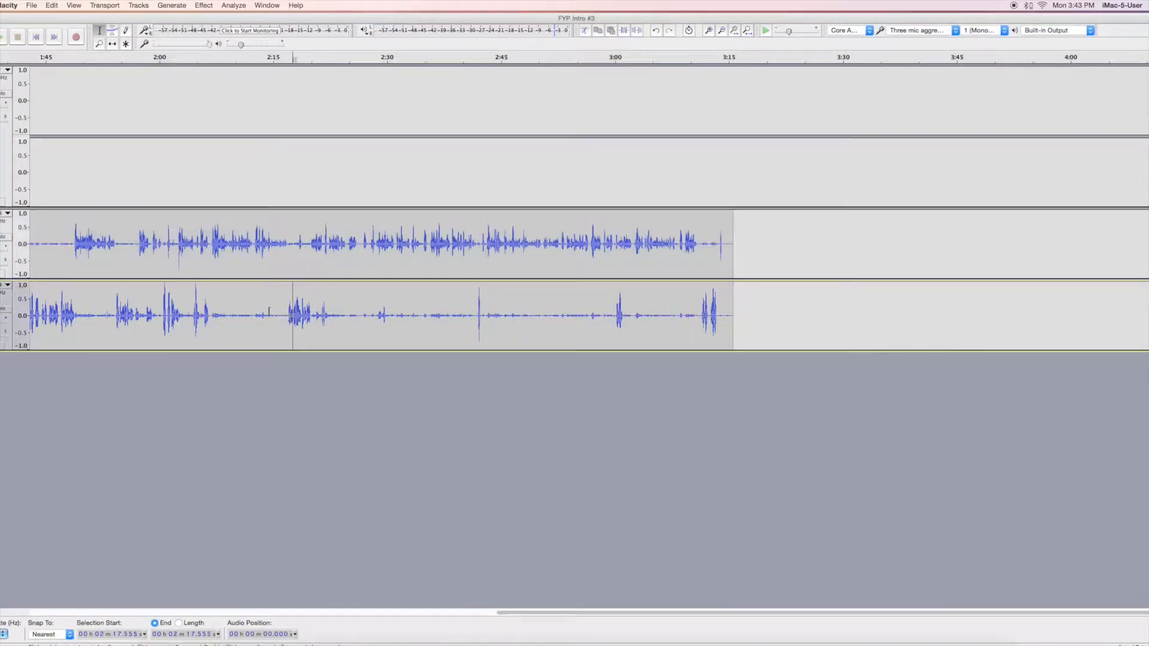
double_click(270, 310)
click(204, 6)
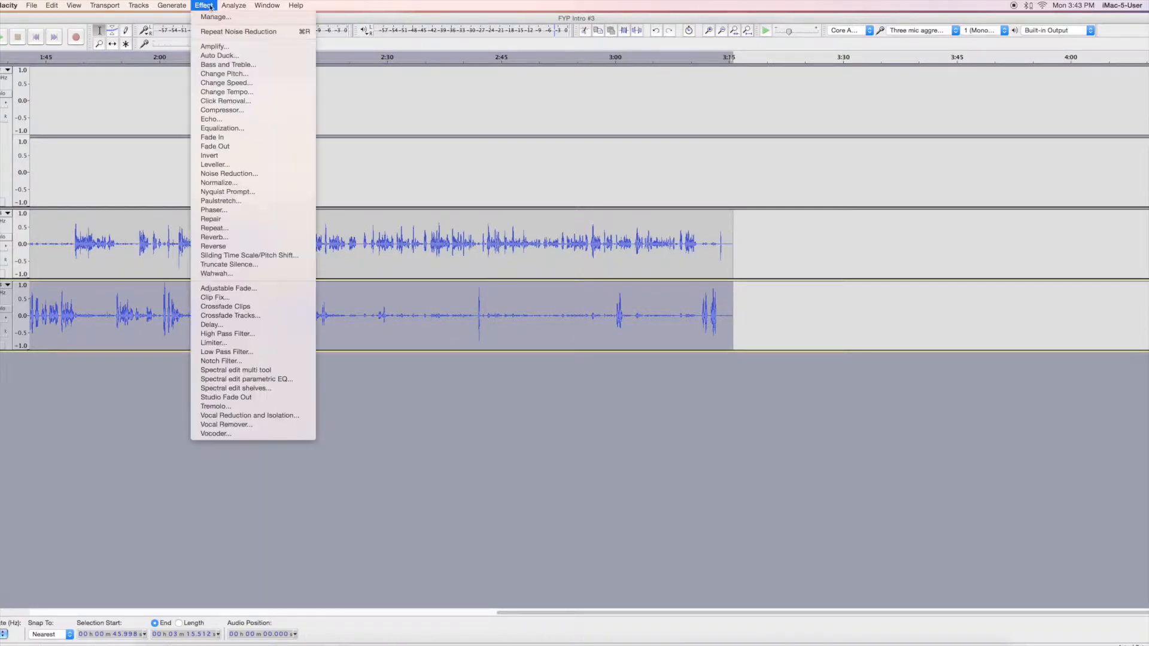
click(256, 174)
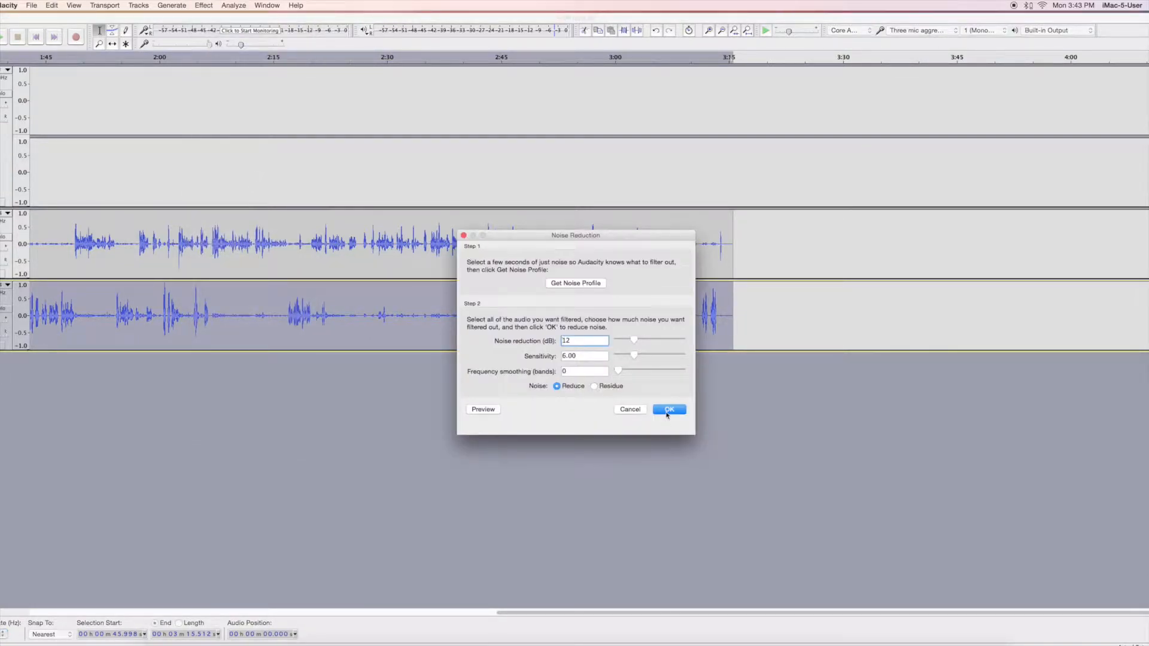
click(668, 410)
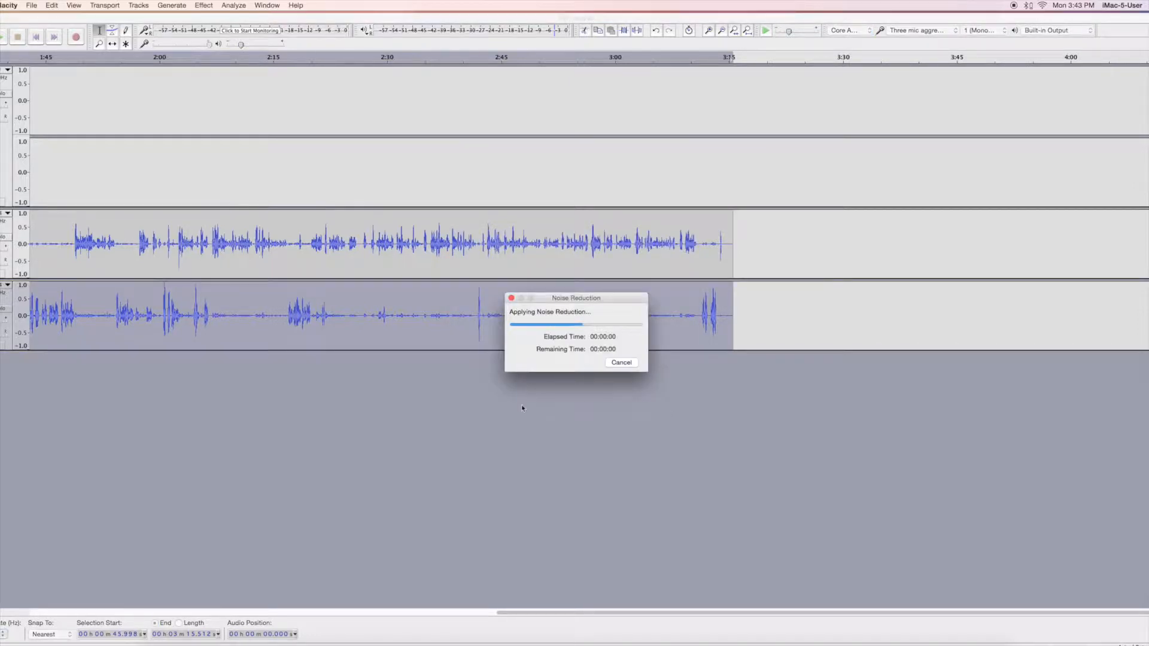
click(378, 261)
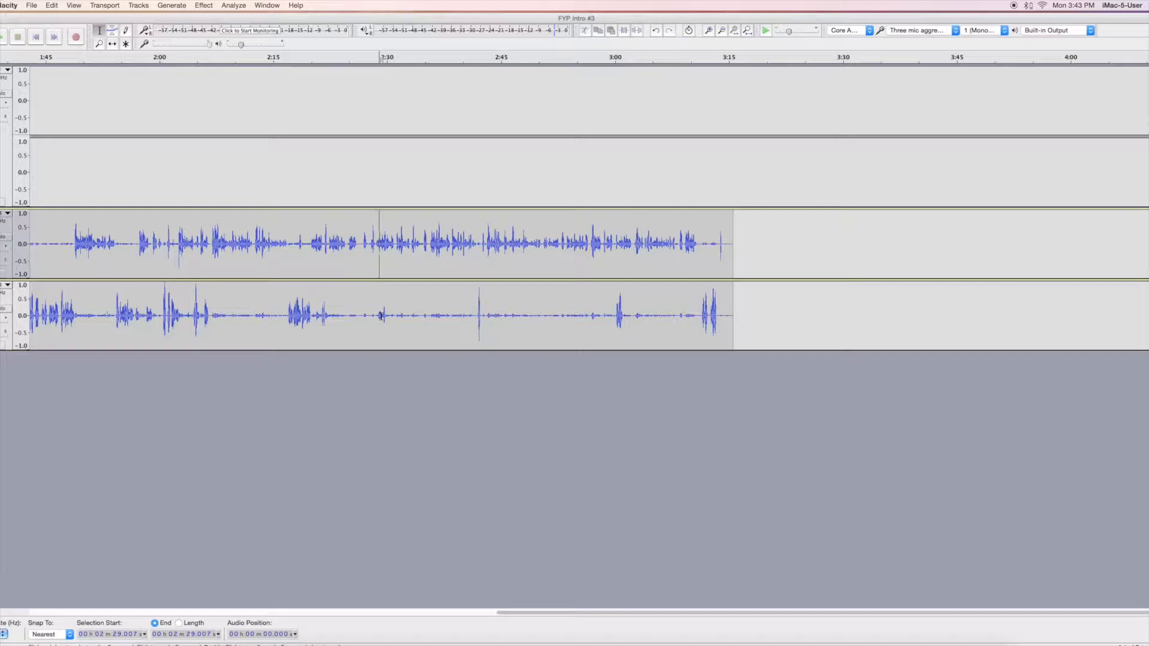
click(176, 7)
mouse_move(199, 4)
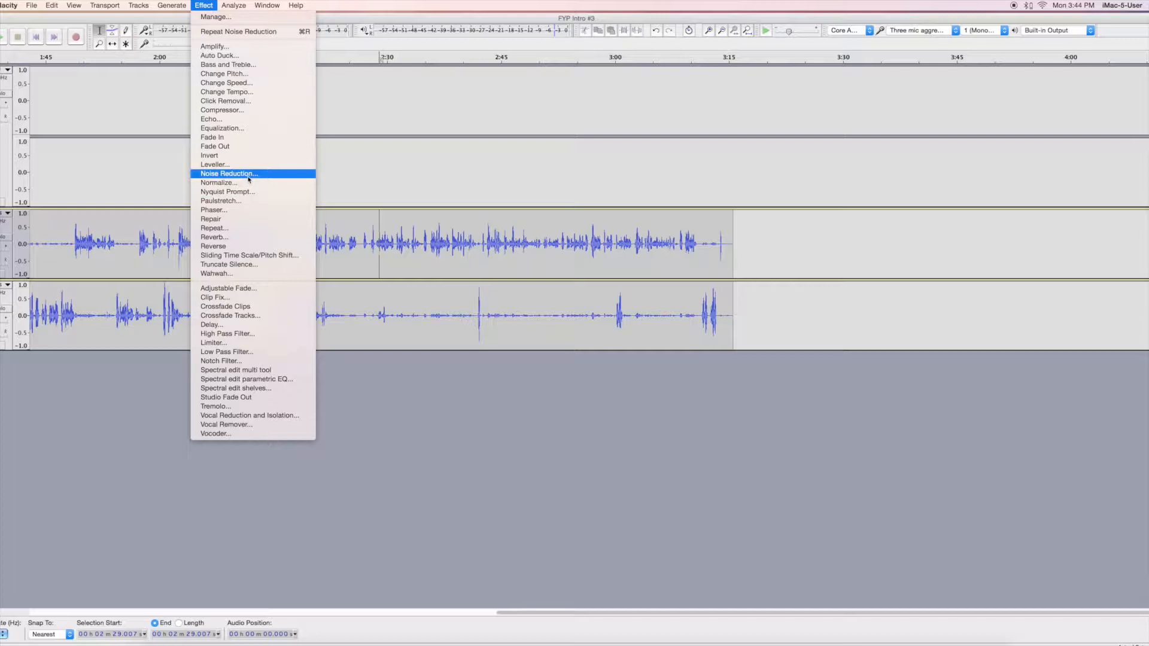
click(461, 384)
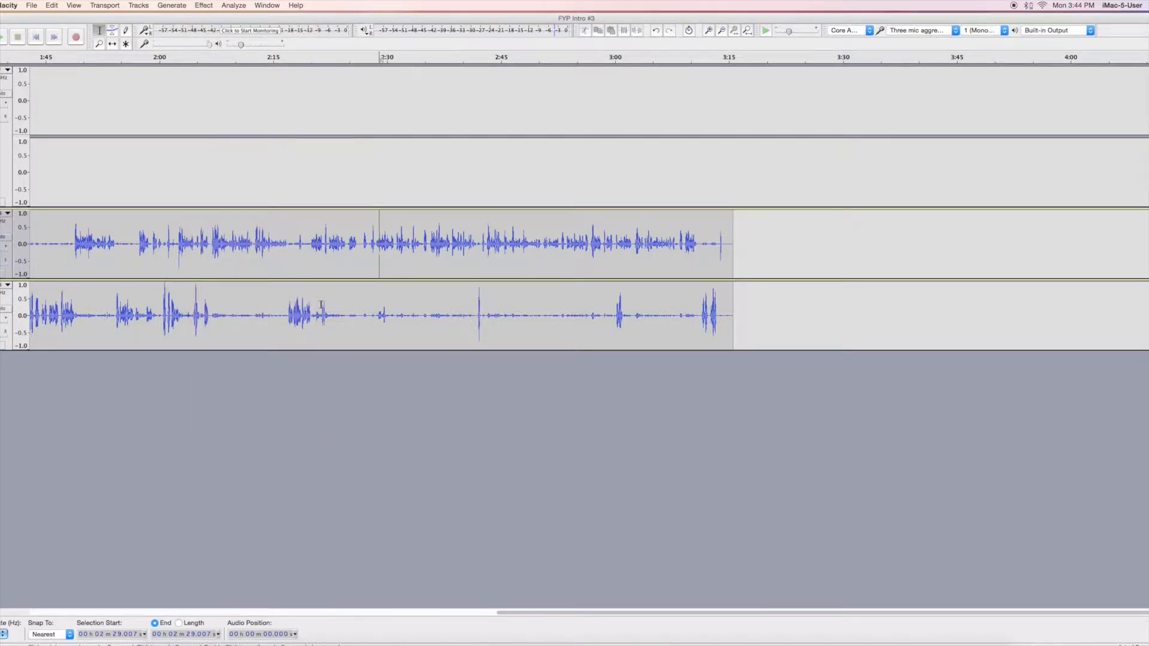
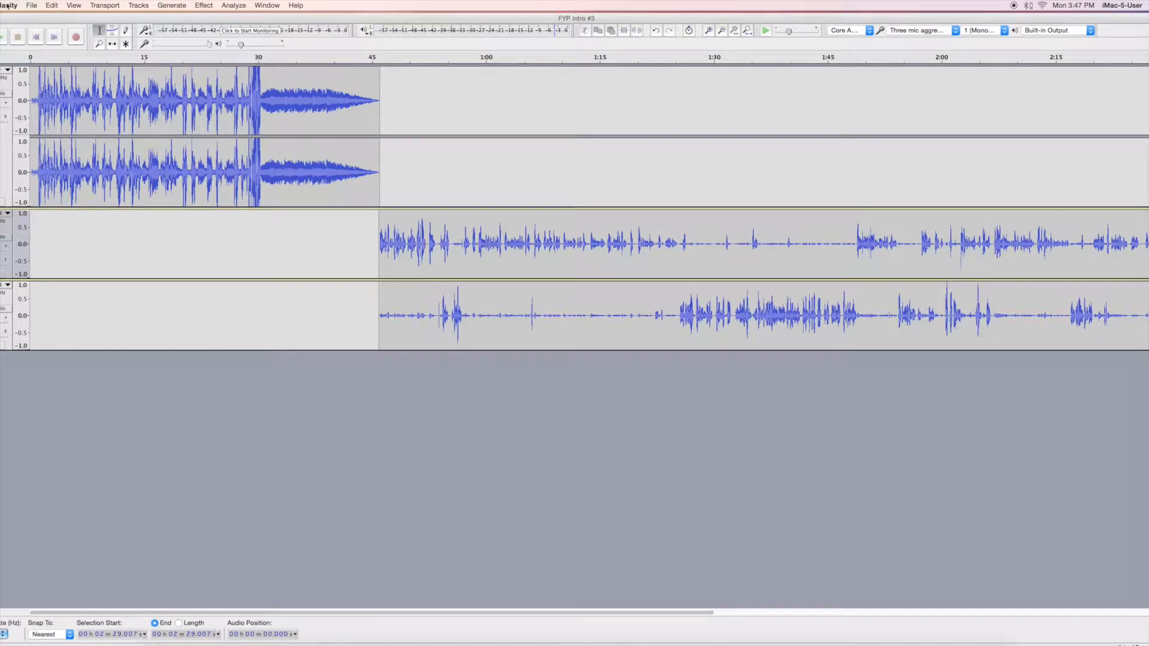
Import FYP Outro #1.mp3 from the Intros and Outros folder inside FYP on the NO NAME drive
click(30, 5)
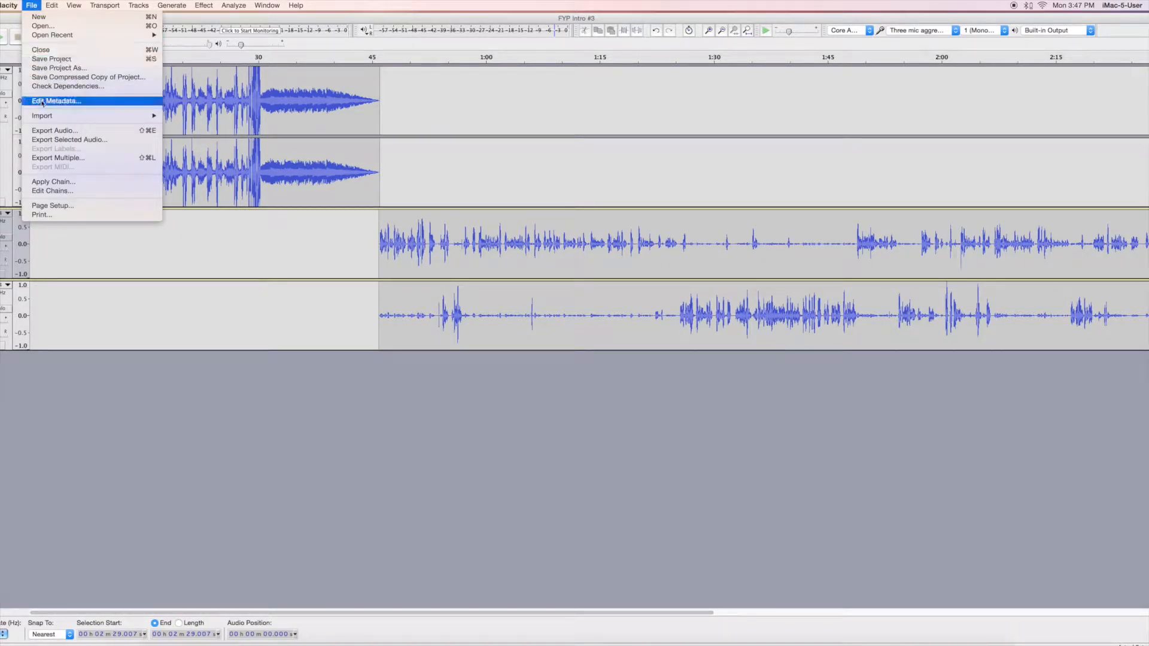
mouse_move(49, 115)
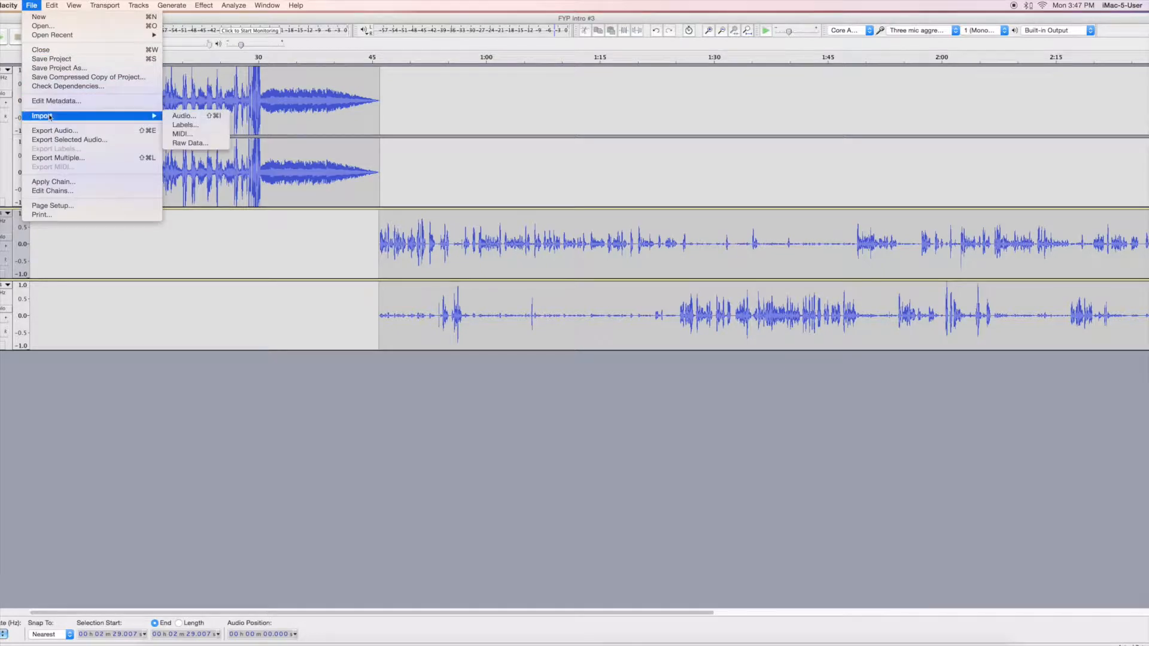
click(210, 117)
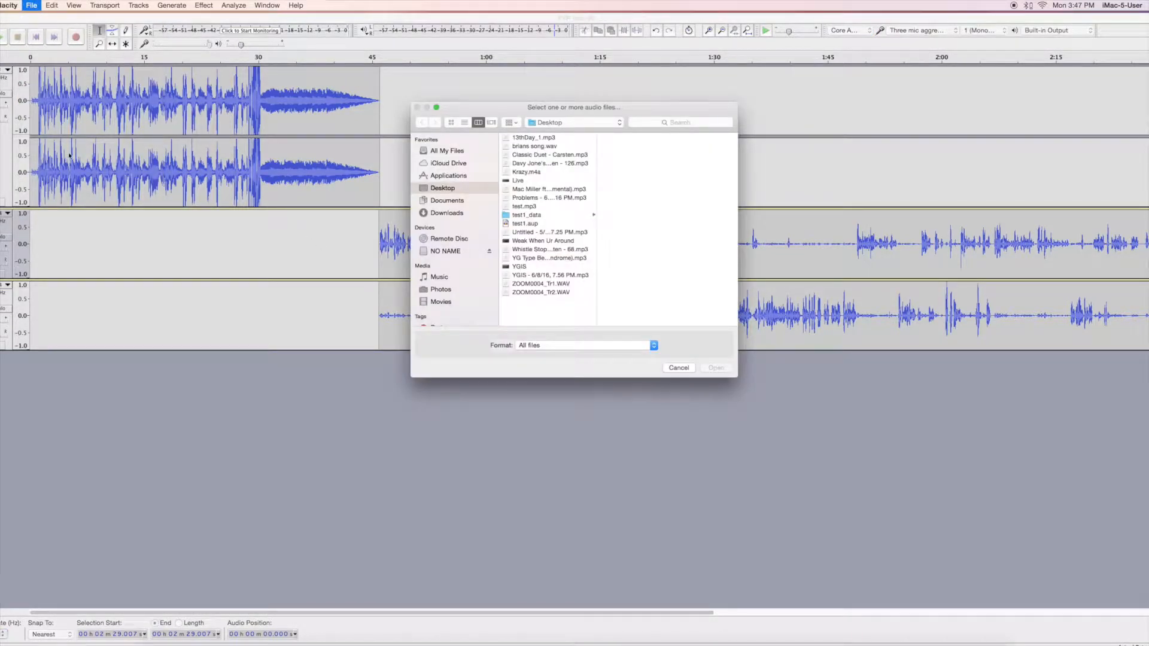
click(456, 250)
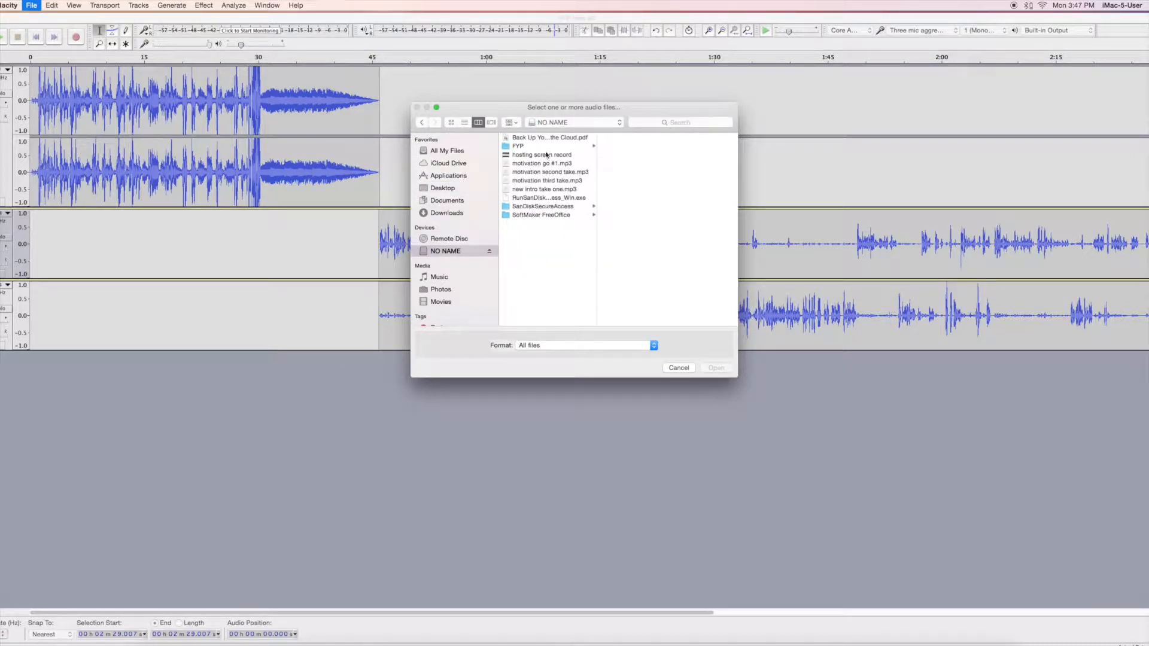
click(546, 147)
click(641, 150)
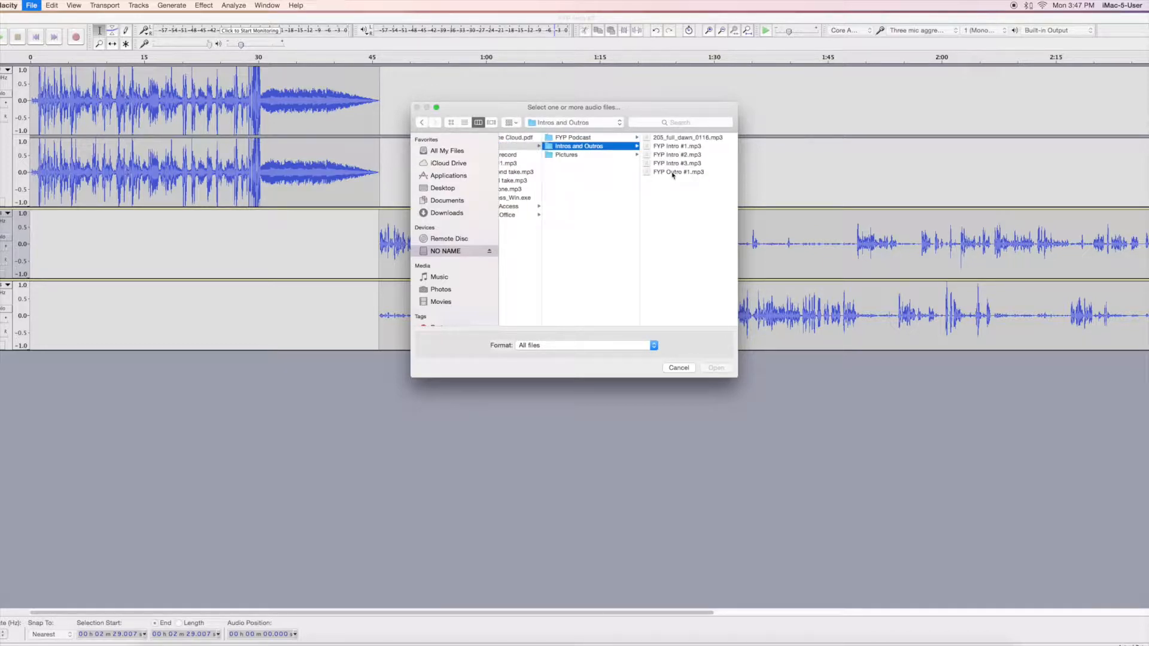
double_click(672, 173)
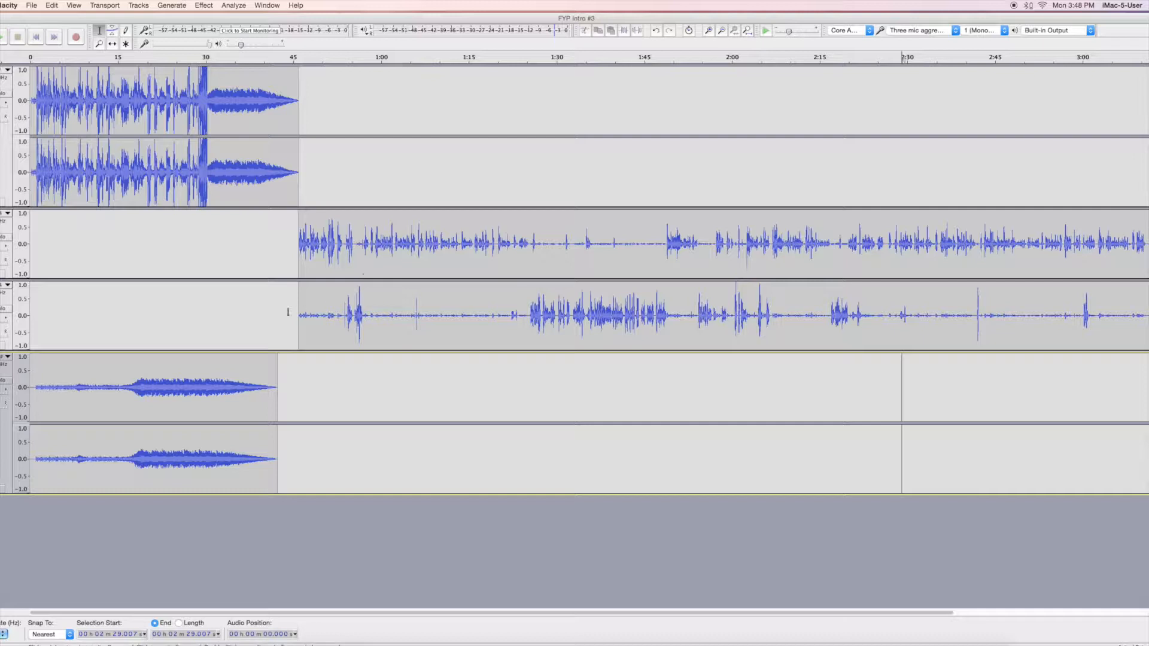
Move the outro clip onto the intro's stereo track, starting at about 1:25, and remove the emptied outro track
click(112, 43)
click(99, 30)
click(114, 44)
drag(147, 403, 479, 129)
click(354, 235)
drag(421, 479, 579, 145)
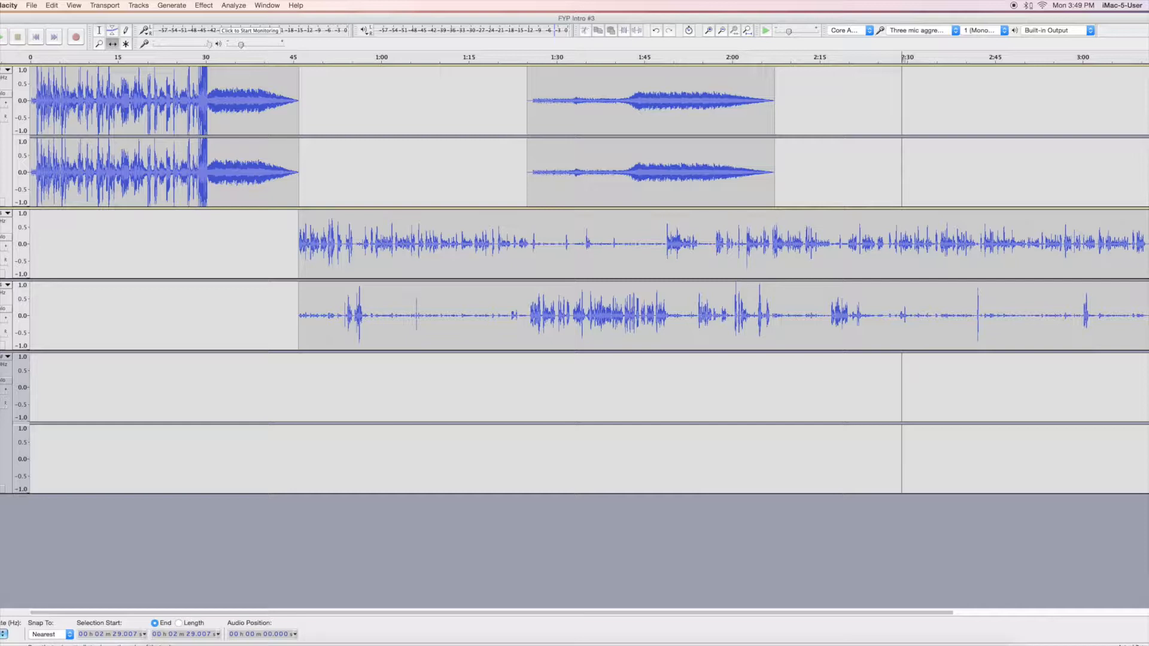
click(0, 357)
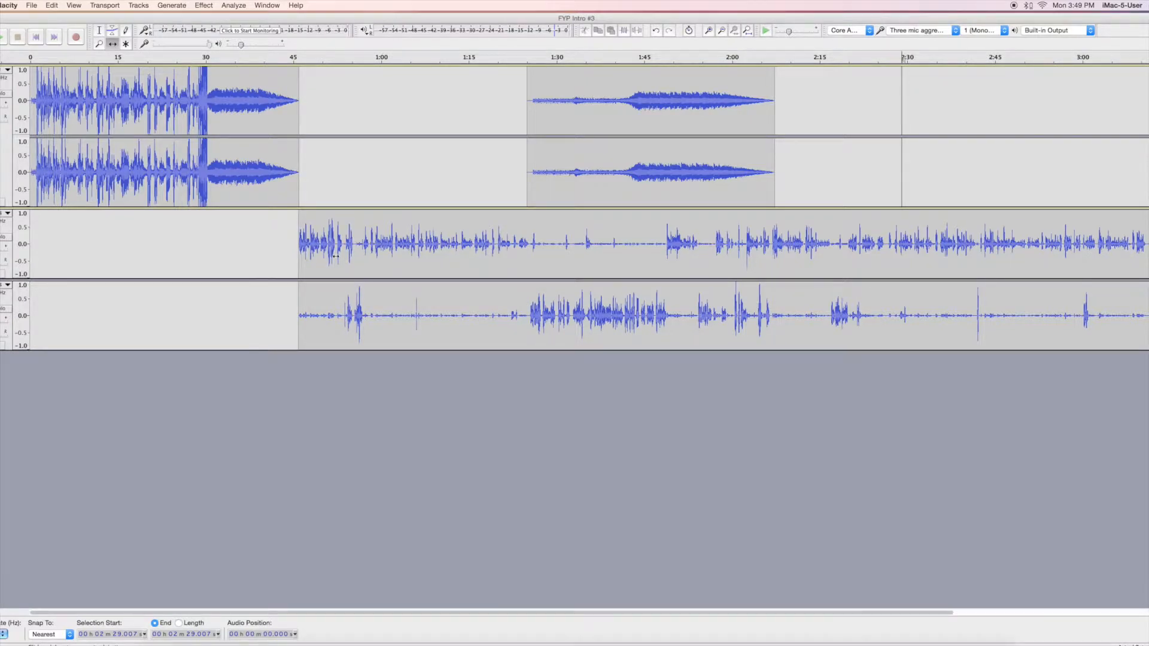
Listen to the transition from the intro into the voices, starting at about 0:43 and again at about 0:36
click(281, 58)
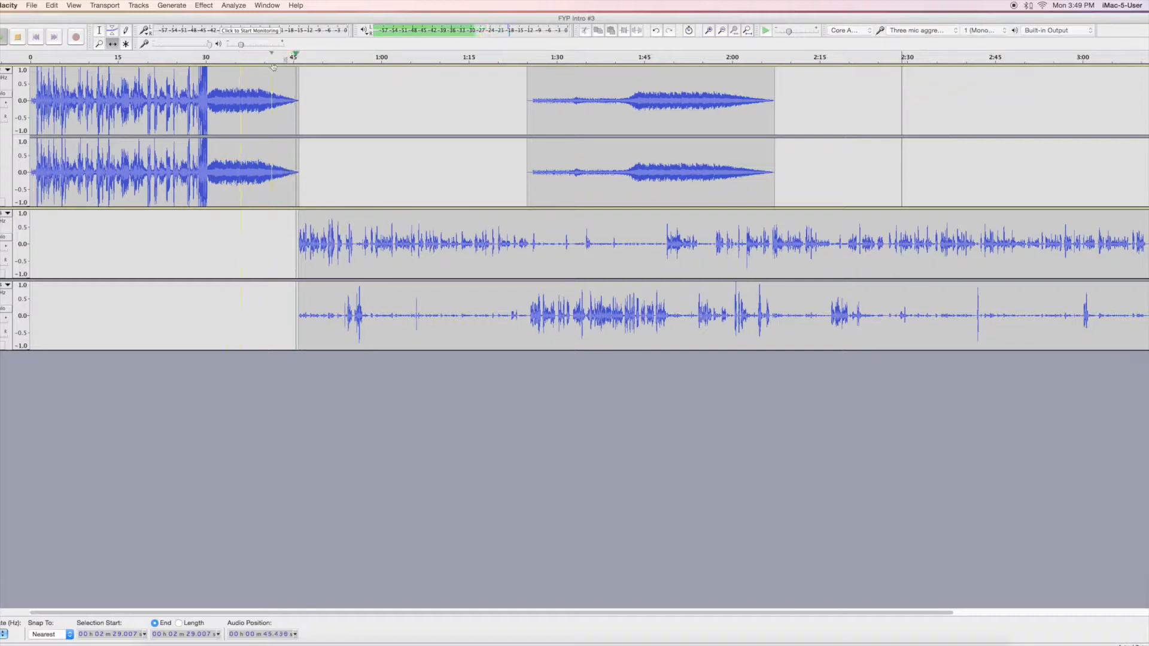
click(242, 58)
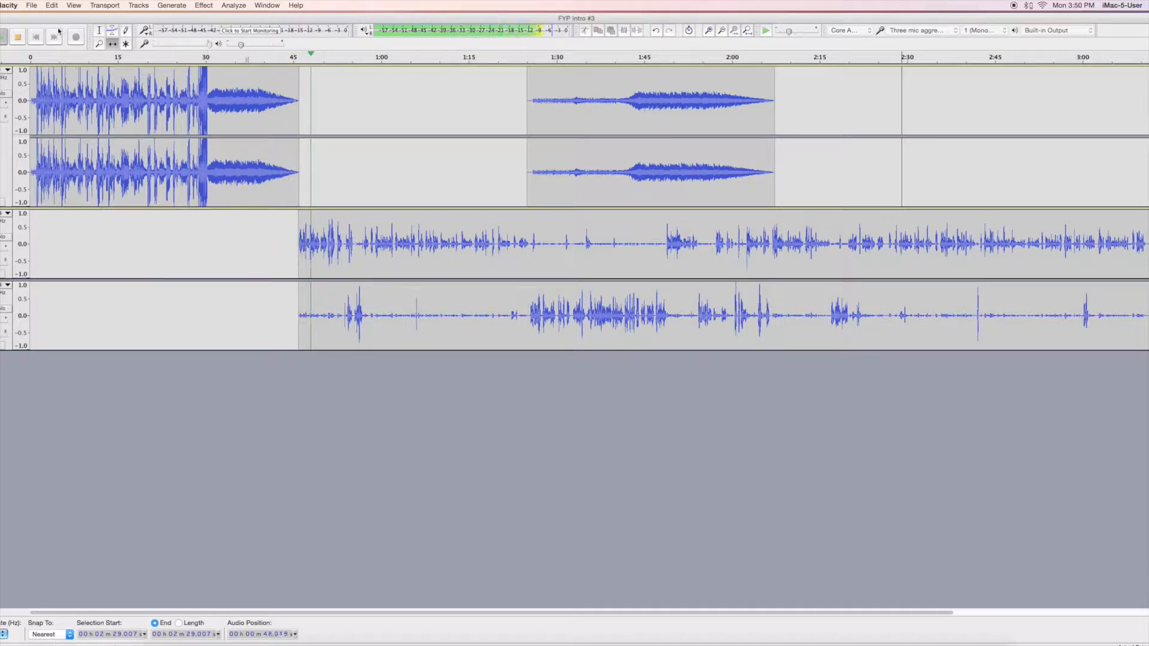
key(space)
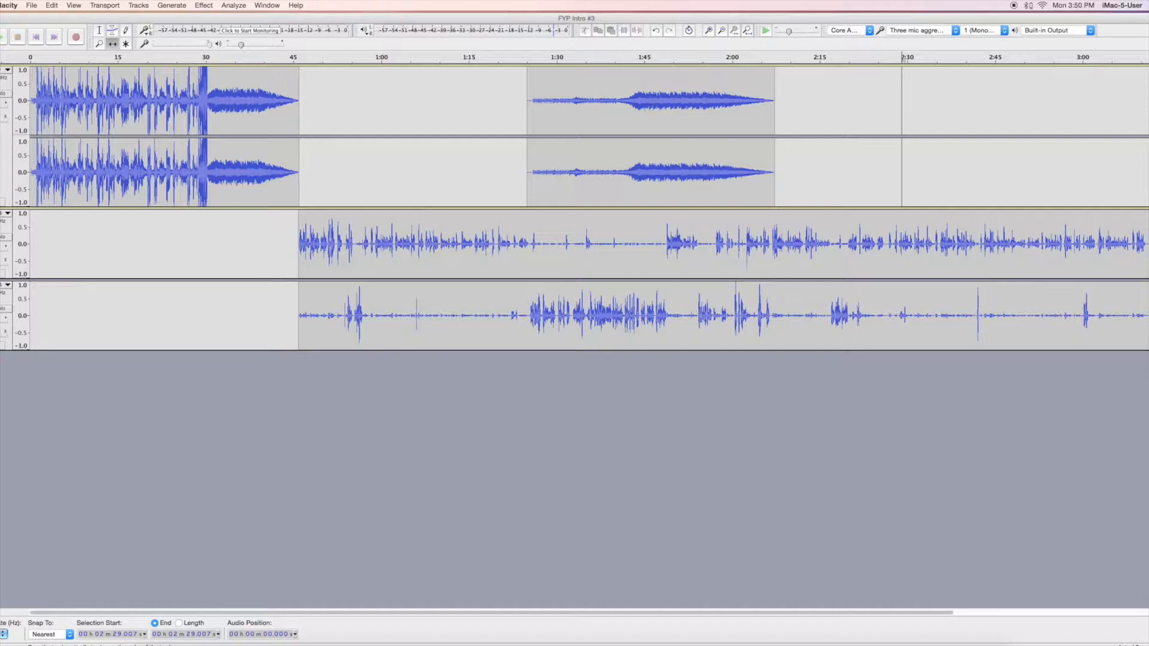
Adjust the gain of both voice tracks and replay the intro transition from about 0:38
drag(0, 247, 0, 247)
drag(0, 248, 0, 248)
drag(2, 320, 1, 320)
click(252, 57)
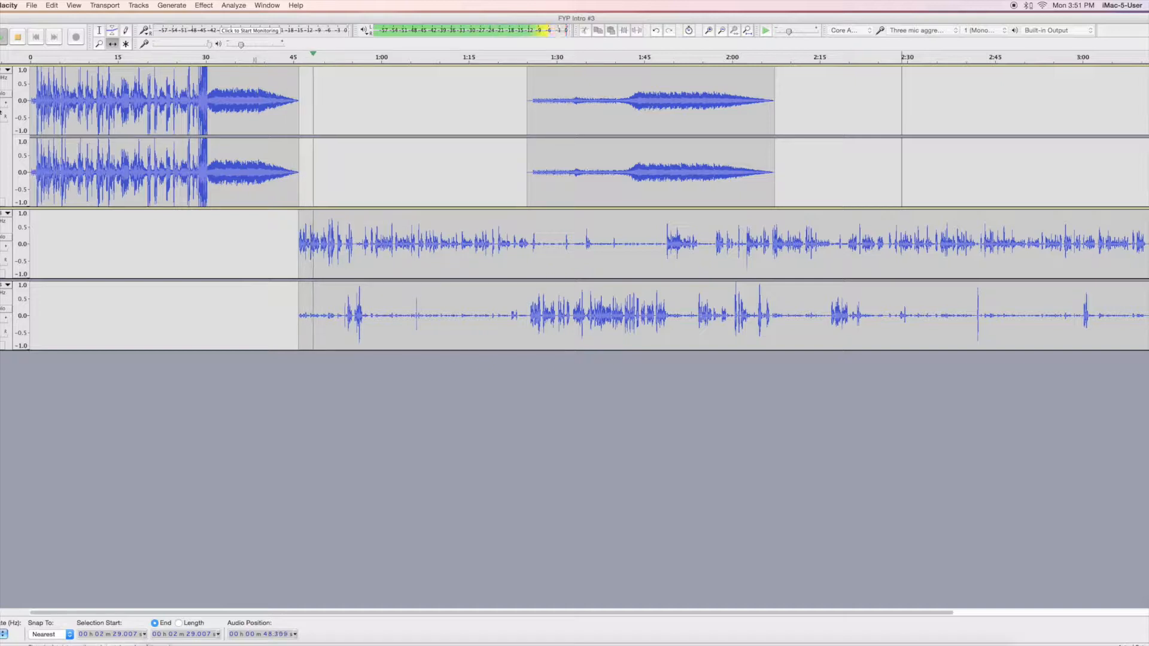
click(9, 43)
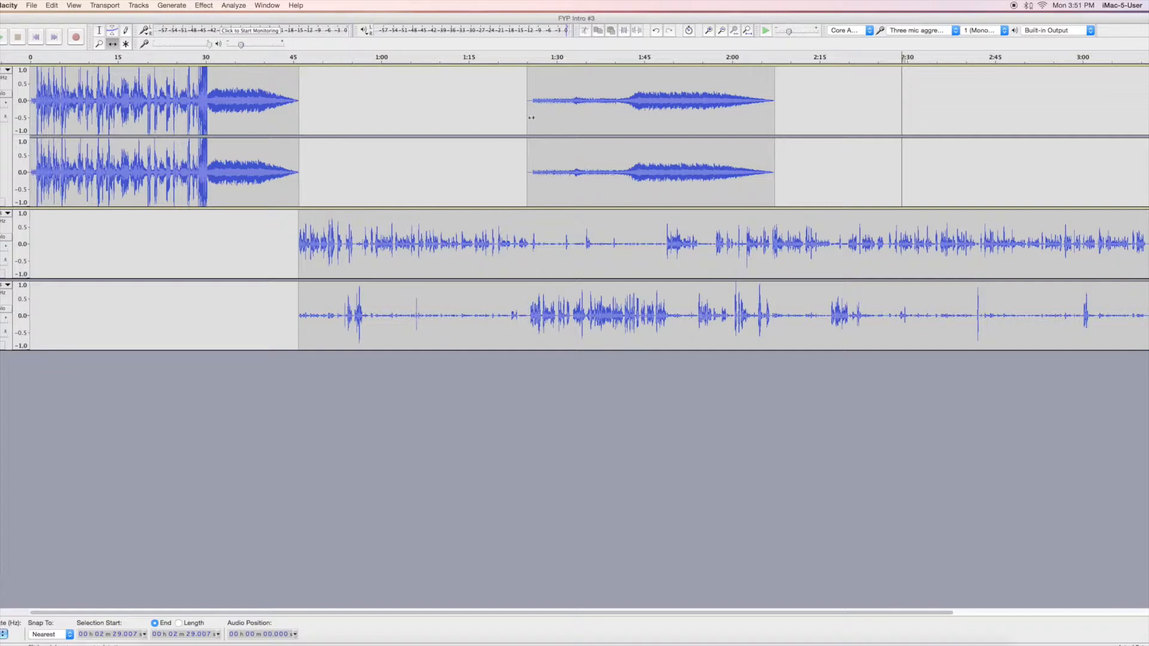
Shift the outro clip to start at about 2:58, overlapping the end of the voice recordings
drag(584, 105, 811, 79)
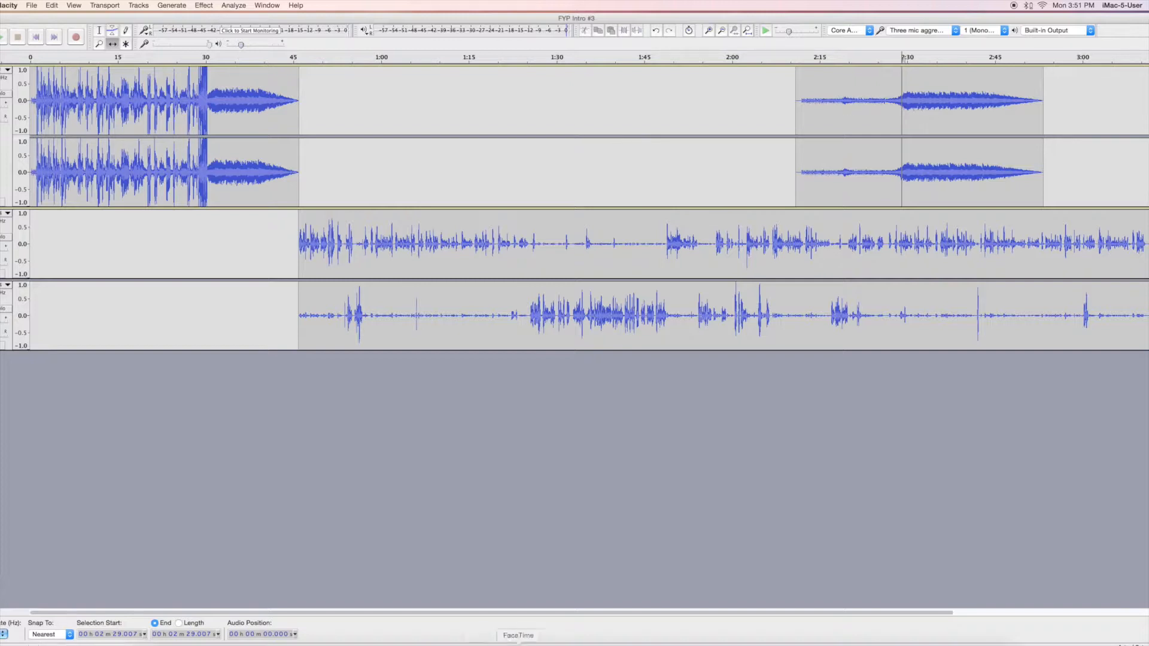
drag(535, 616, 702, 620)
drag(761, 147, 1039, 173)
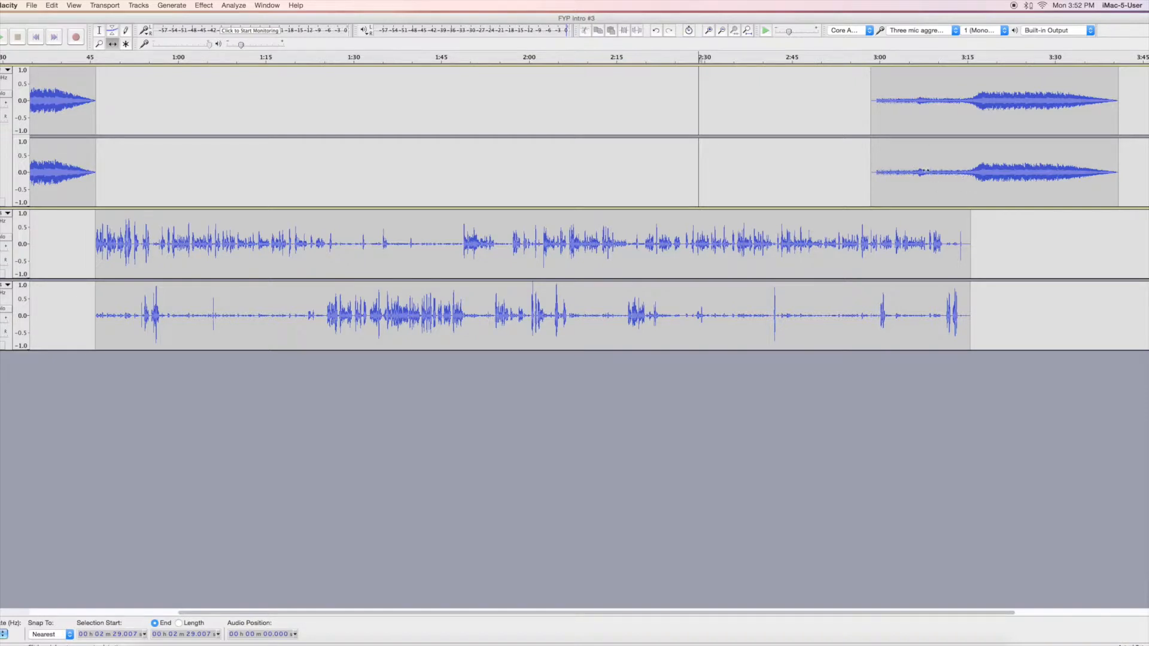
Place envelope control points near the outro clip's start and at about 3:25, both at full volume
click(113, 33)
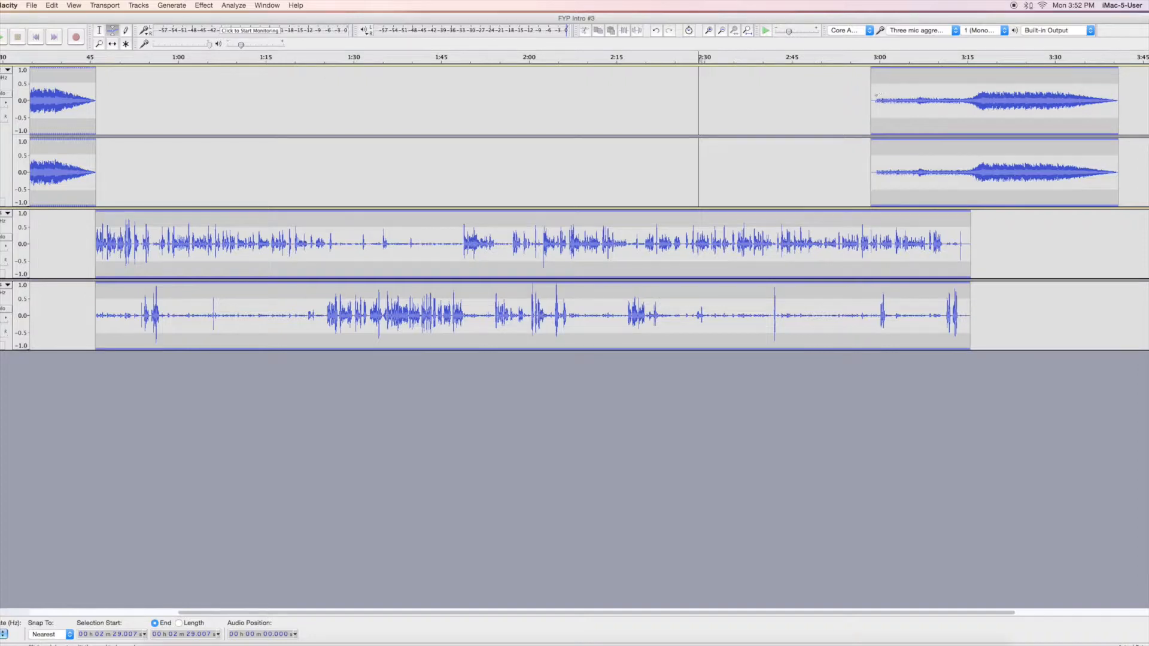
drag(877, 95, 875, 99)
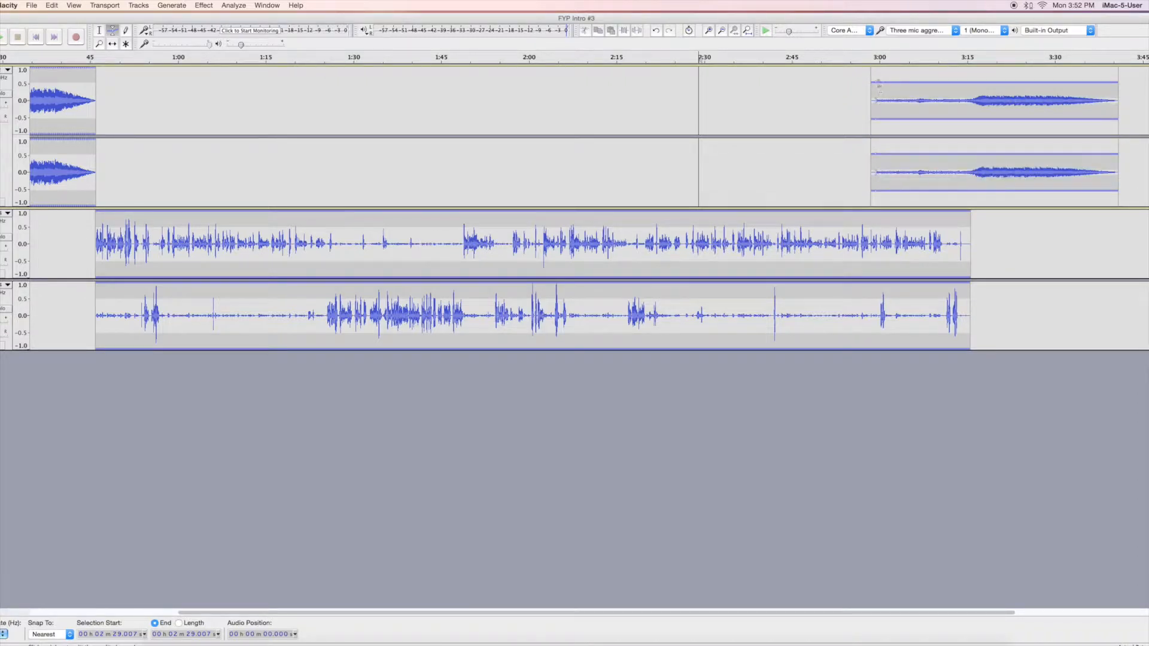
drag(878, 81, 880, 64)
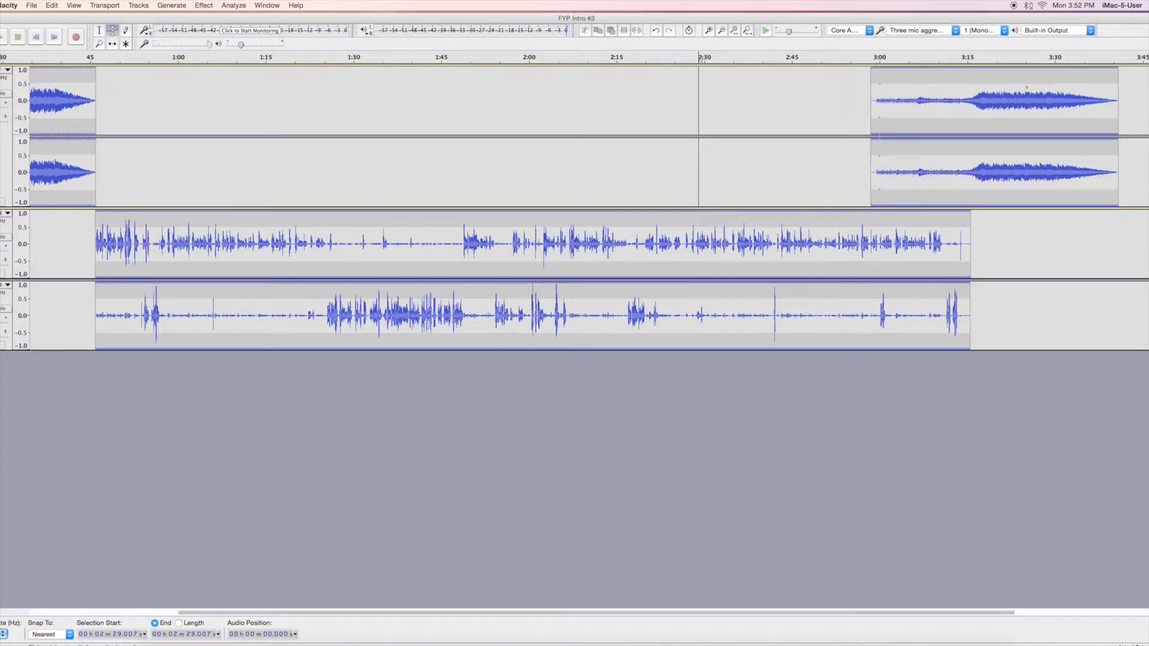
drag(1027, 88, 1035, 69)
Listen to the voices overlapping the outro from about 2:56, and readjust the gain of both voice tracks
click(856, 60)
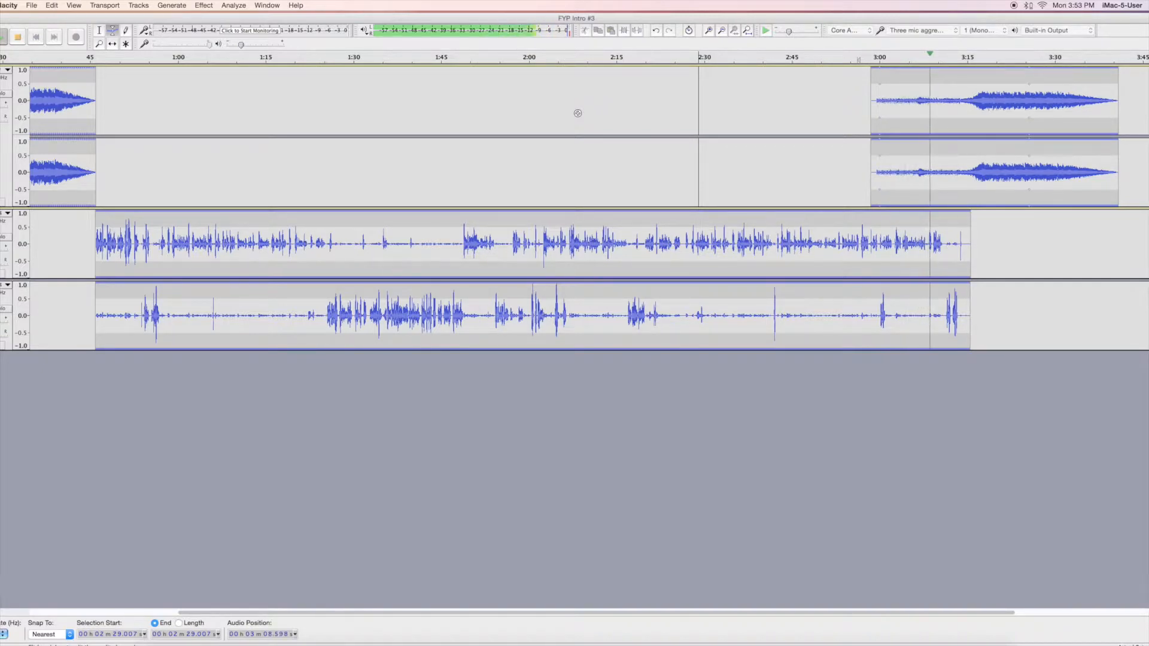
click(21, 38)
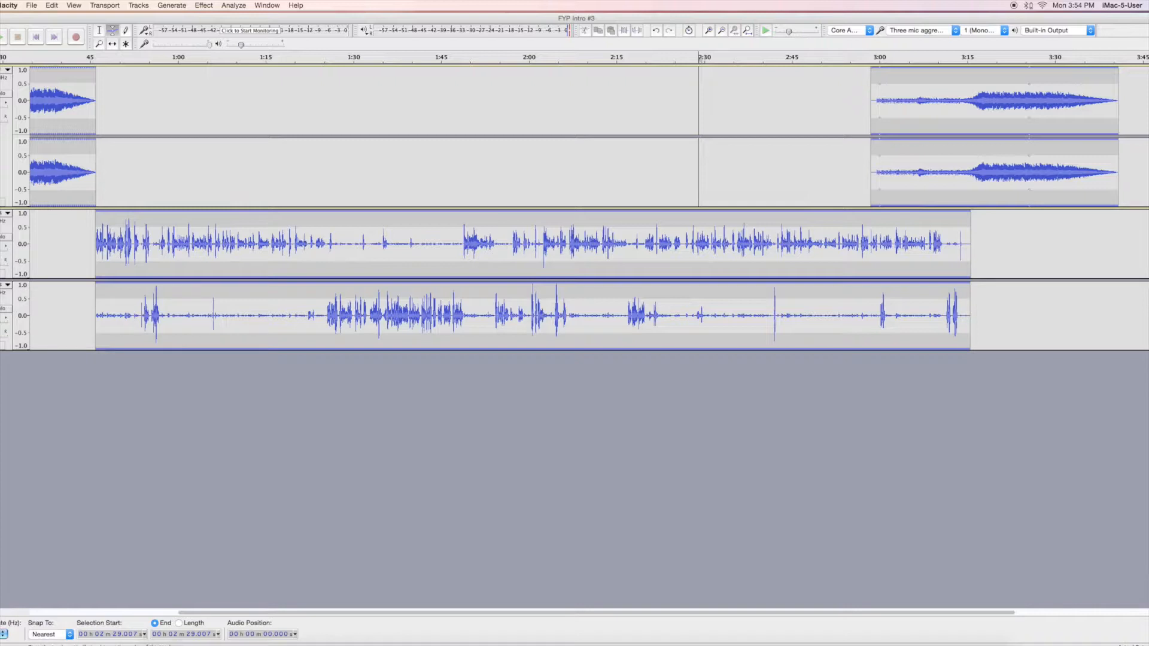
drag(1, 249, 1, 249)
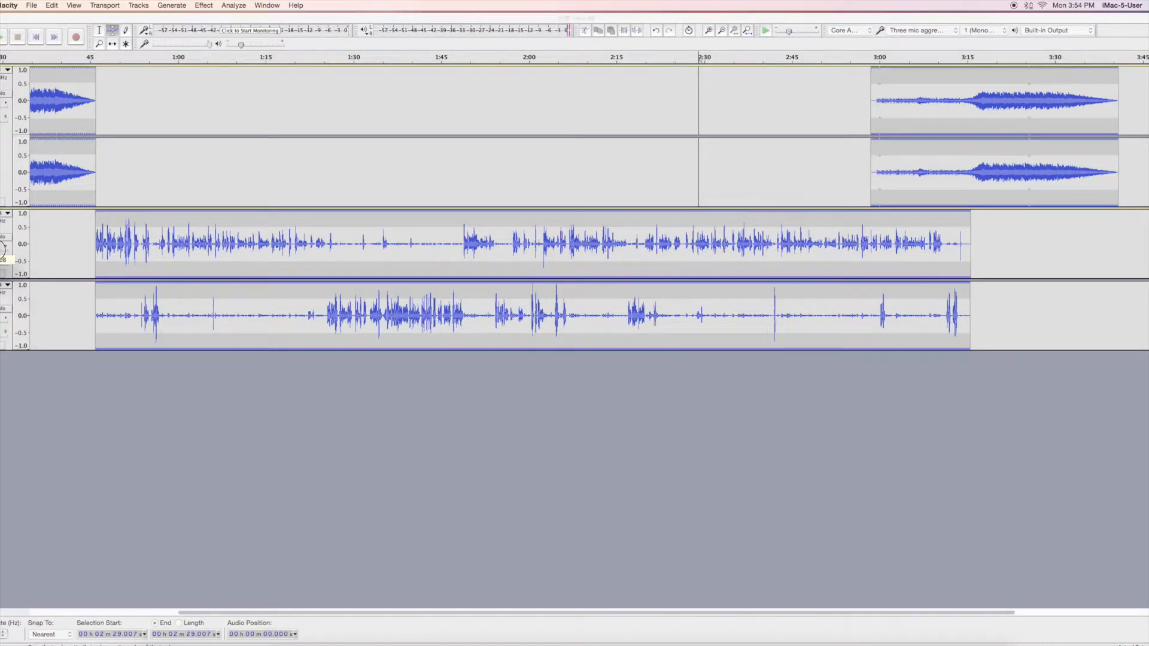
drag(2, 249, 2, 249)
drag(1, 320, 1, 320)
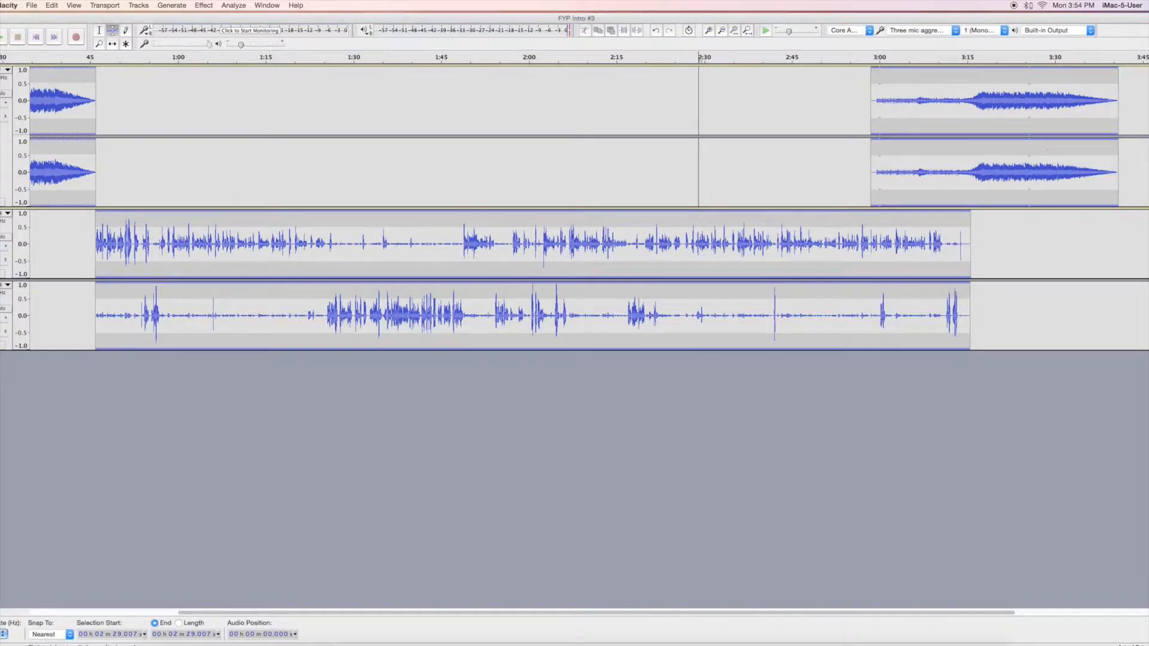
Shift the outro clip slightly earlier on the timeline, to start at about 2:58
click(112, 44)
click(794, 125)
drag(922, 185, 919, 184)
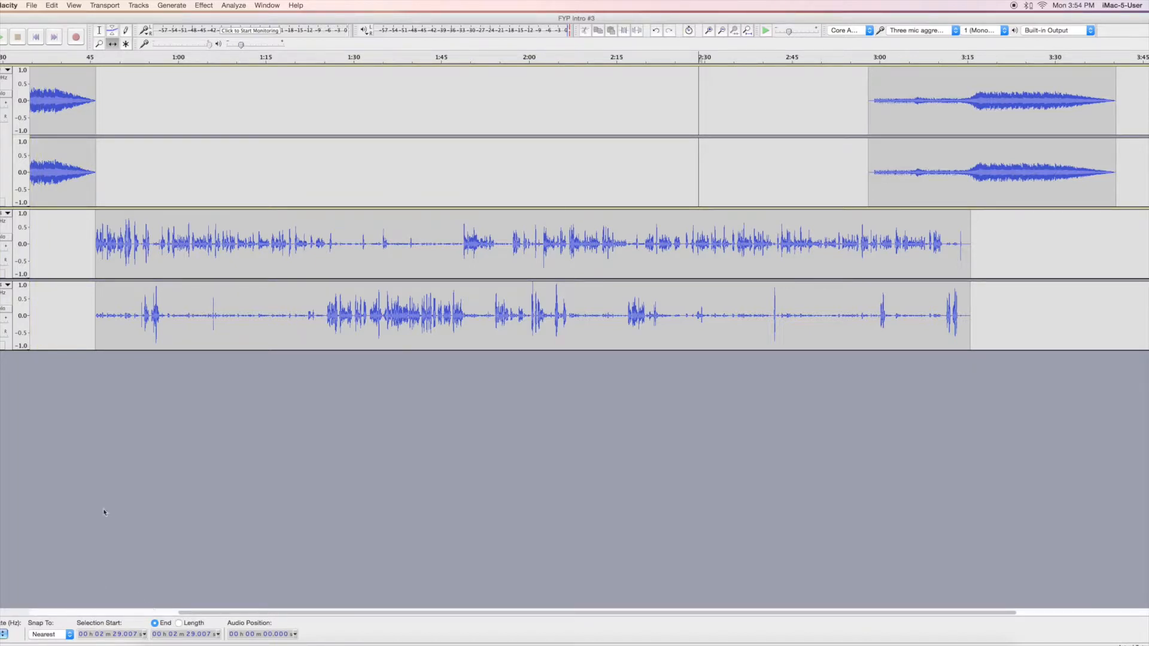
Listen to the intro transition from about 0:37 and the voices overlapping the outro from about 2:56
click(46, 60)
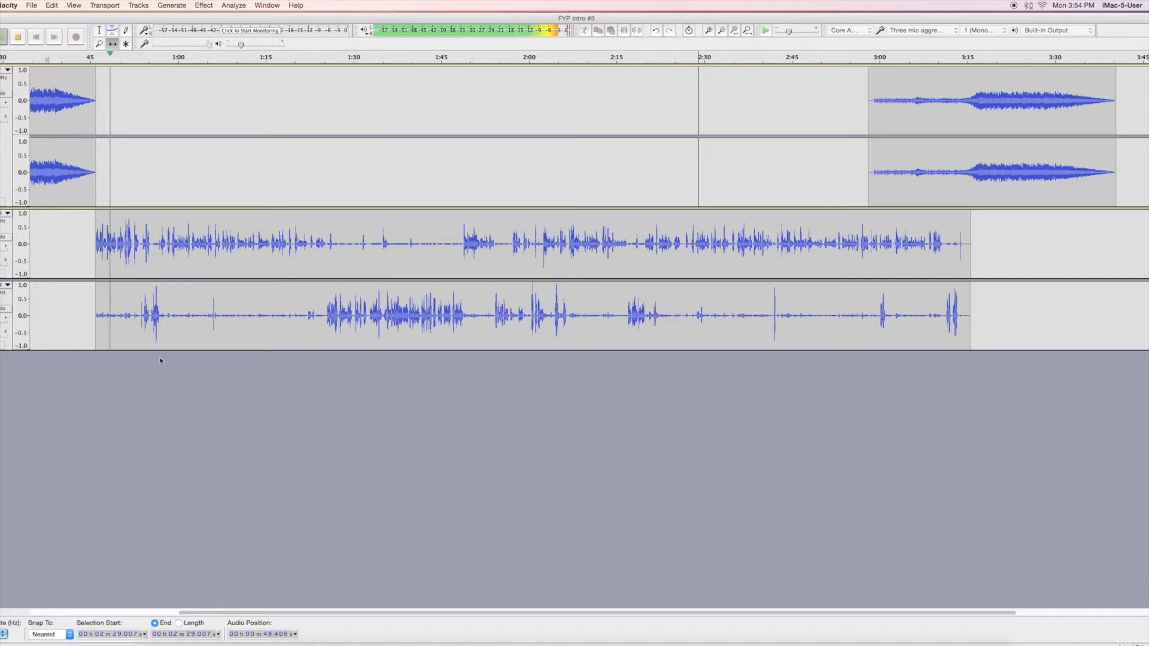
click(19, 38)
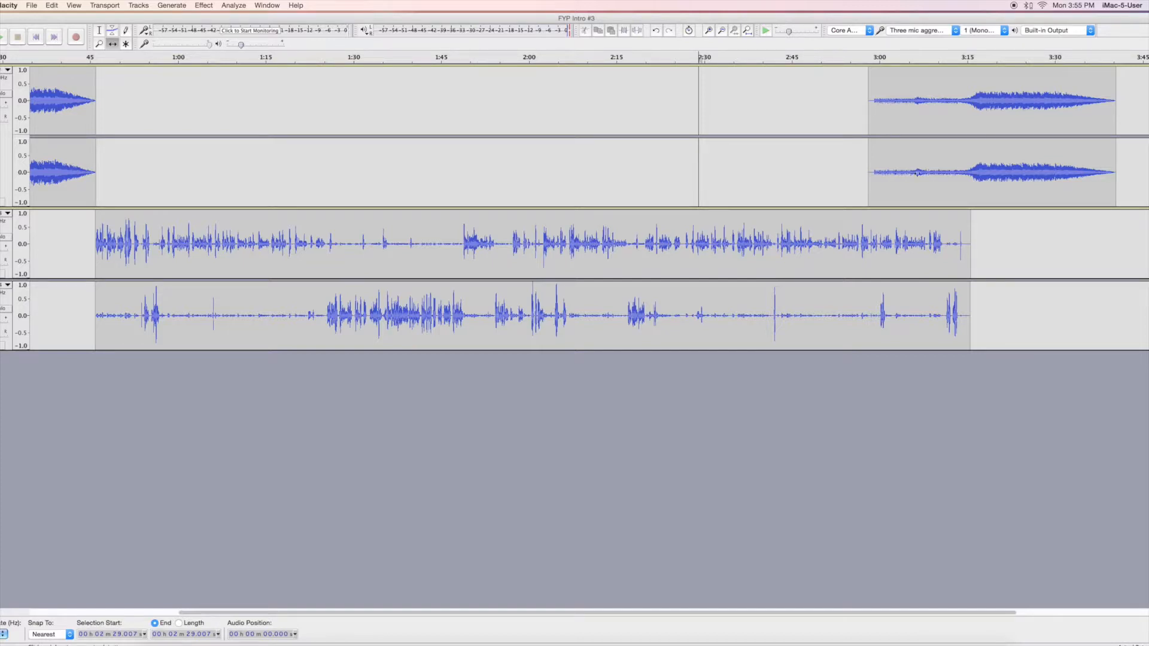
click(857, 58)
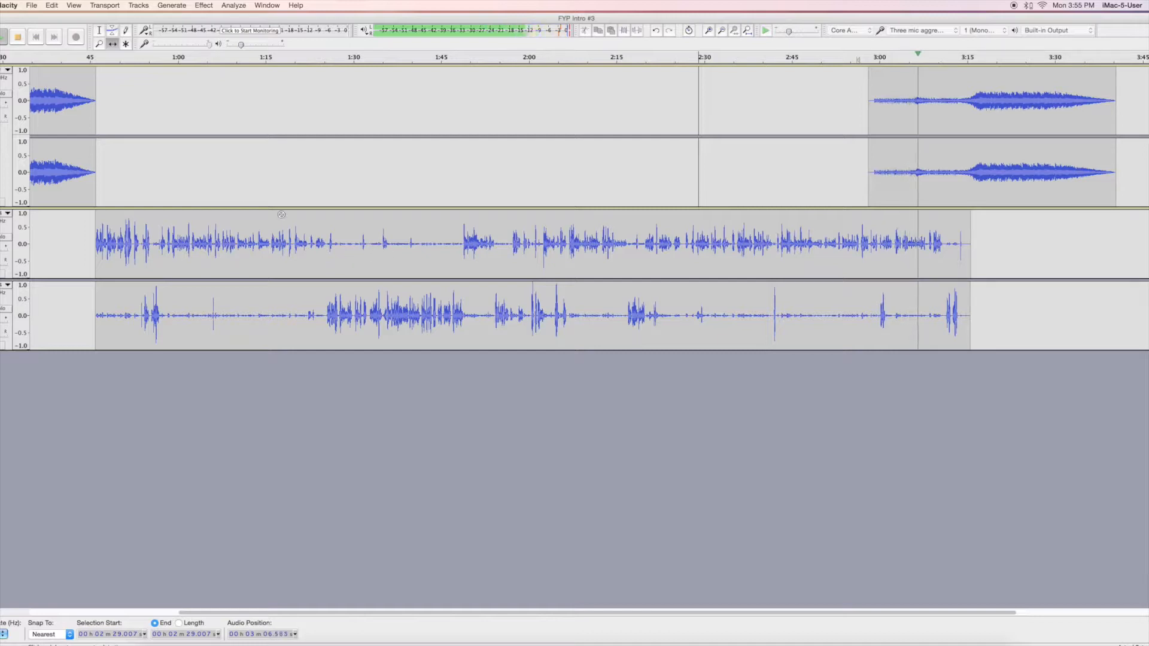
click(18, 38)
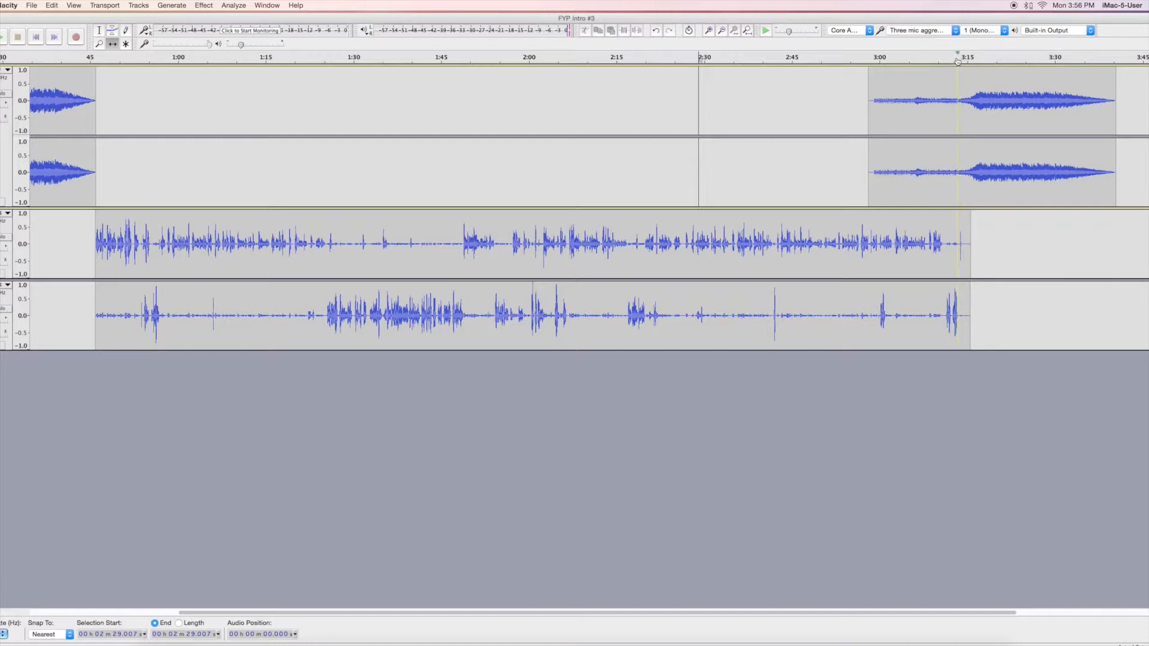
Nudge the outro clip earlier to start at about 2:57, and replay the ending from about 3:12
drag(966, 93, 959, 95)
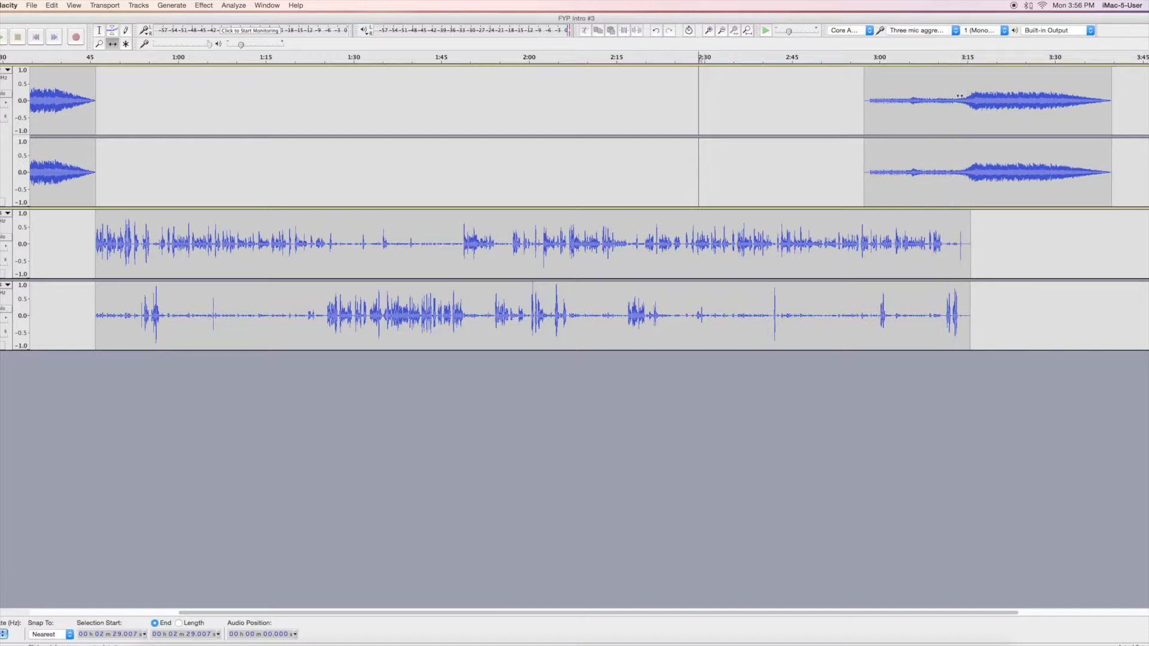
click(953, 62)
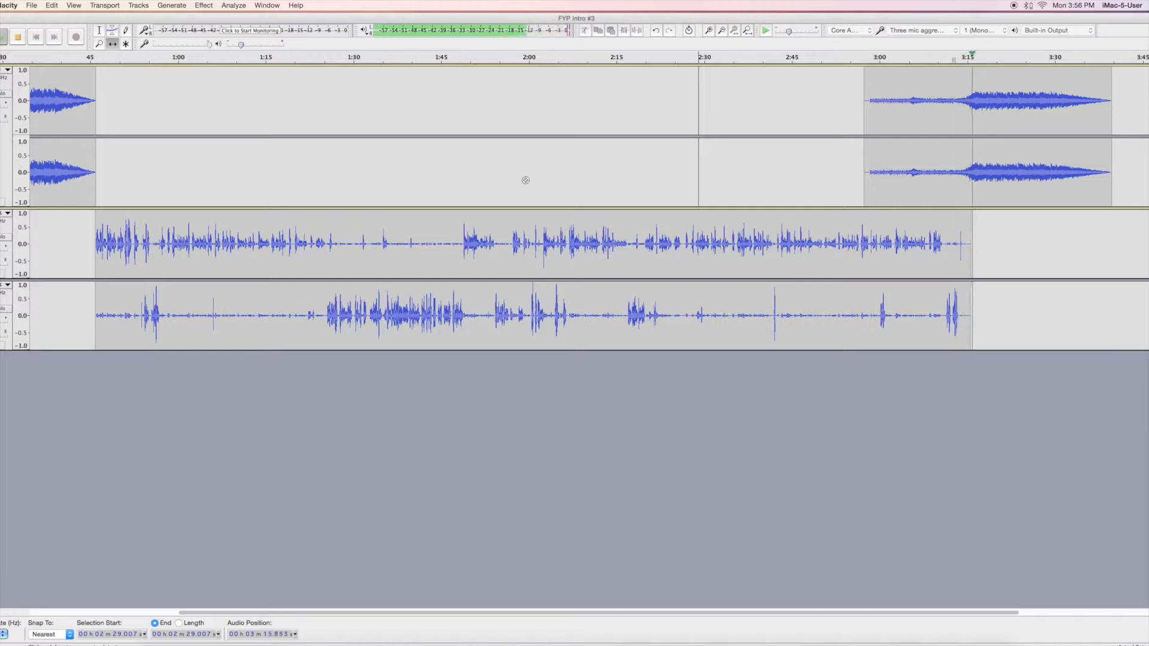
click(19, 37)
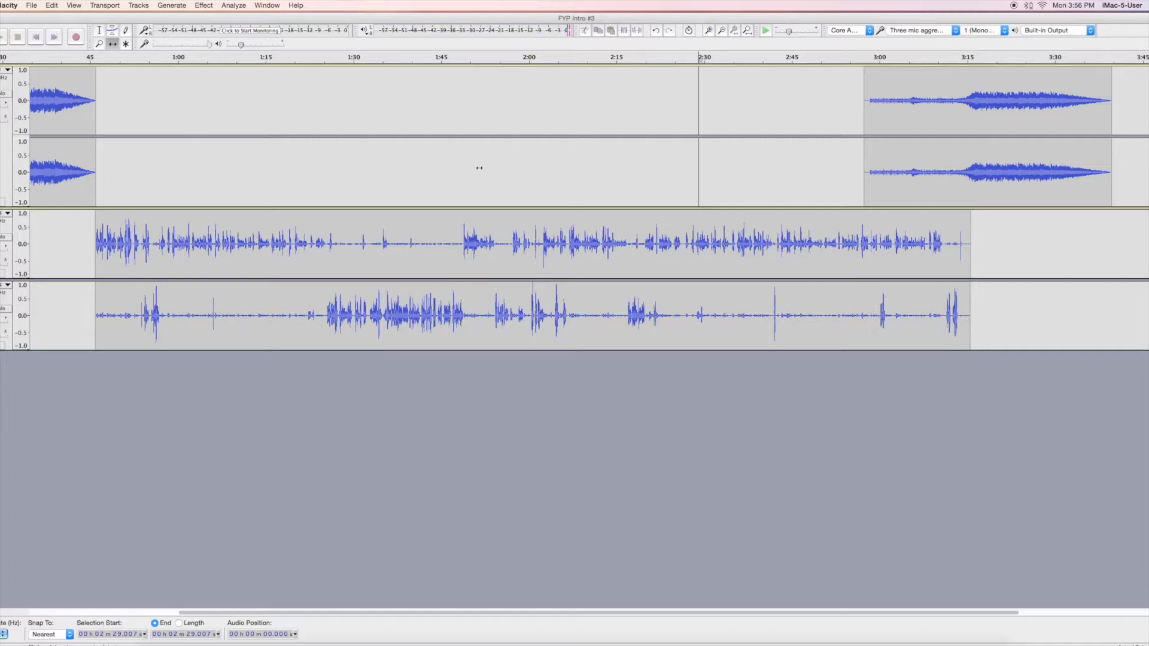
Start an audio export to the Desktop in MP3 format, try the file name test, and decline replacing the existing file
click(25, 6)
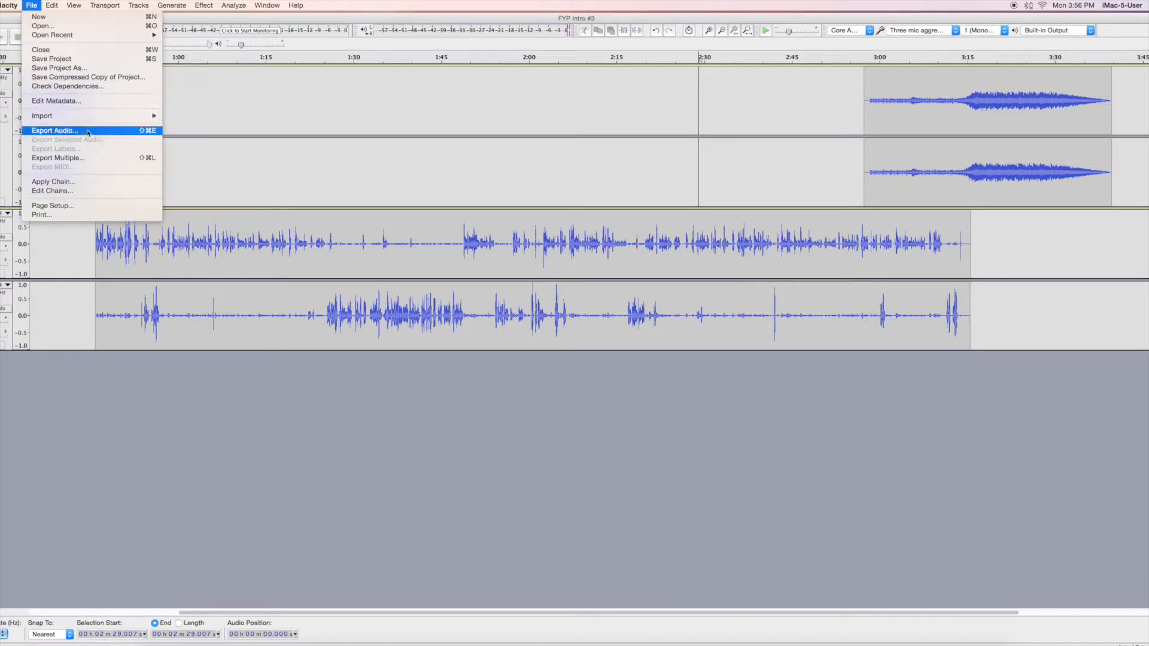
click(88, 131)
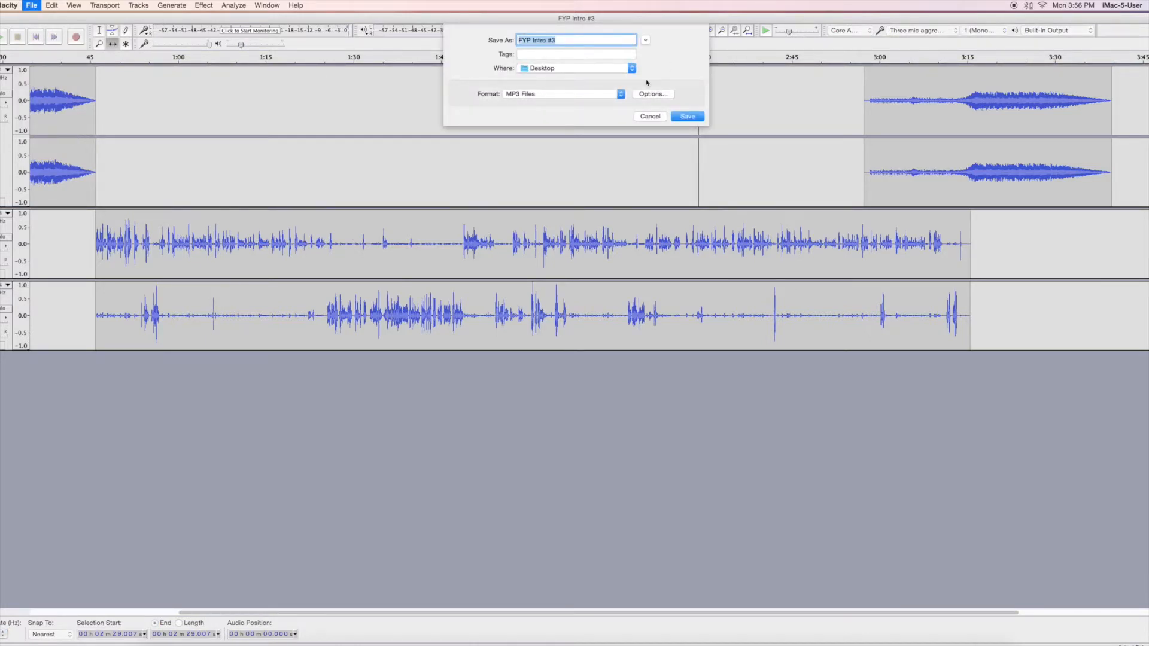
text(test)
click(621, 95)
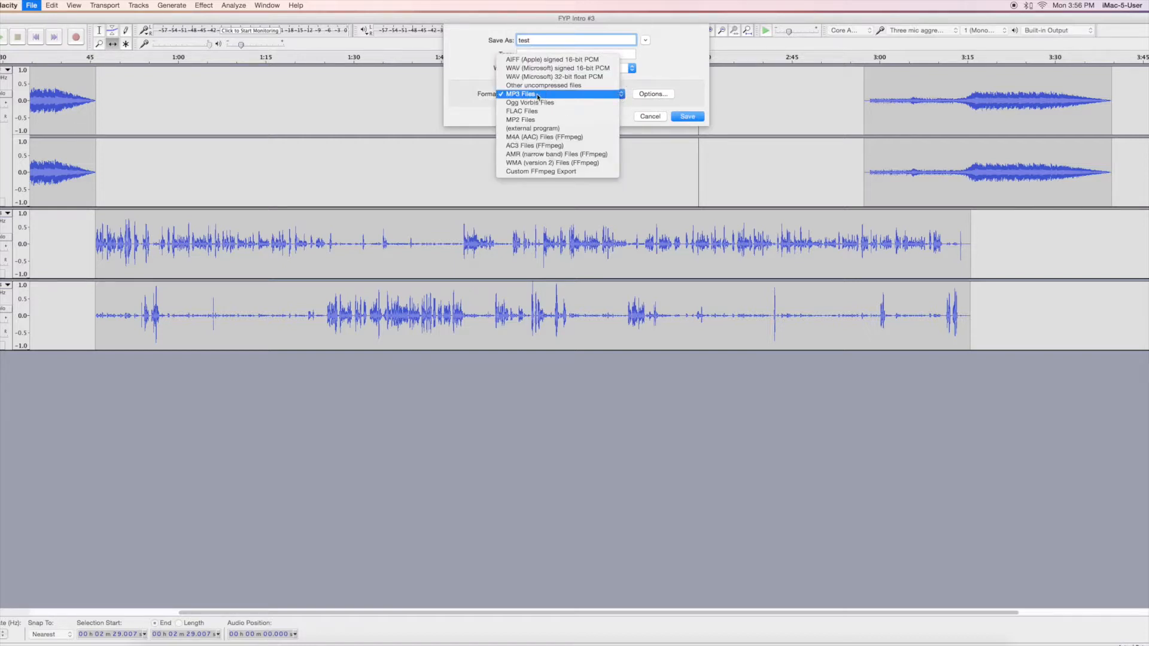
click(543, 95)
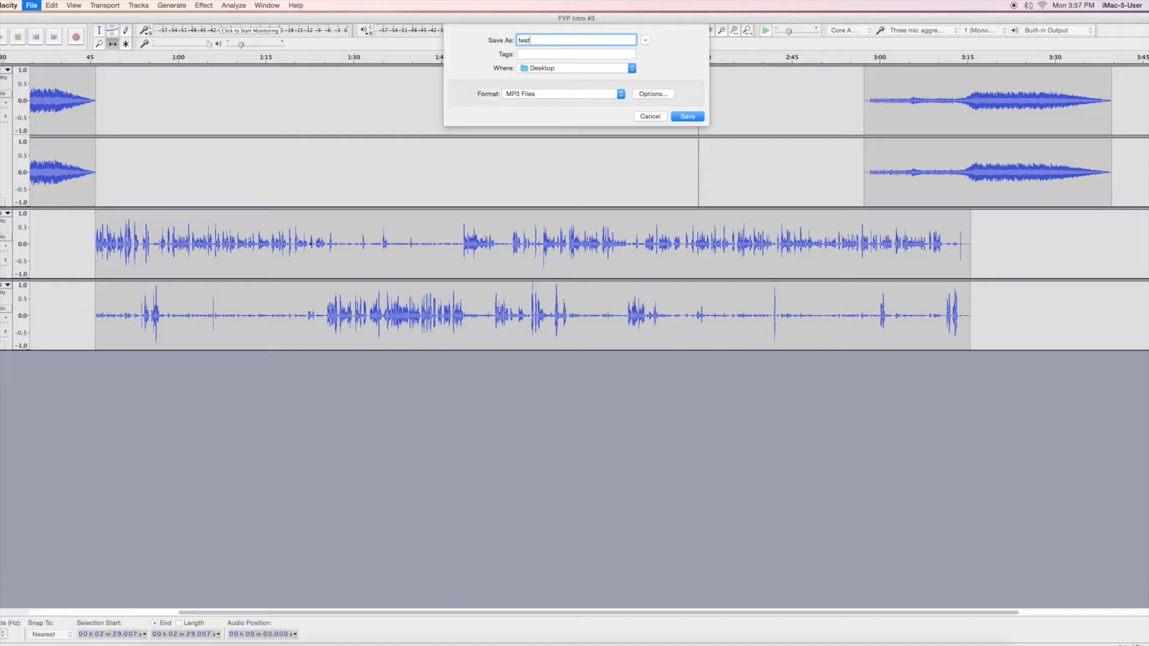
click(686, 117)
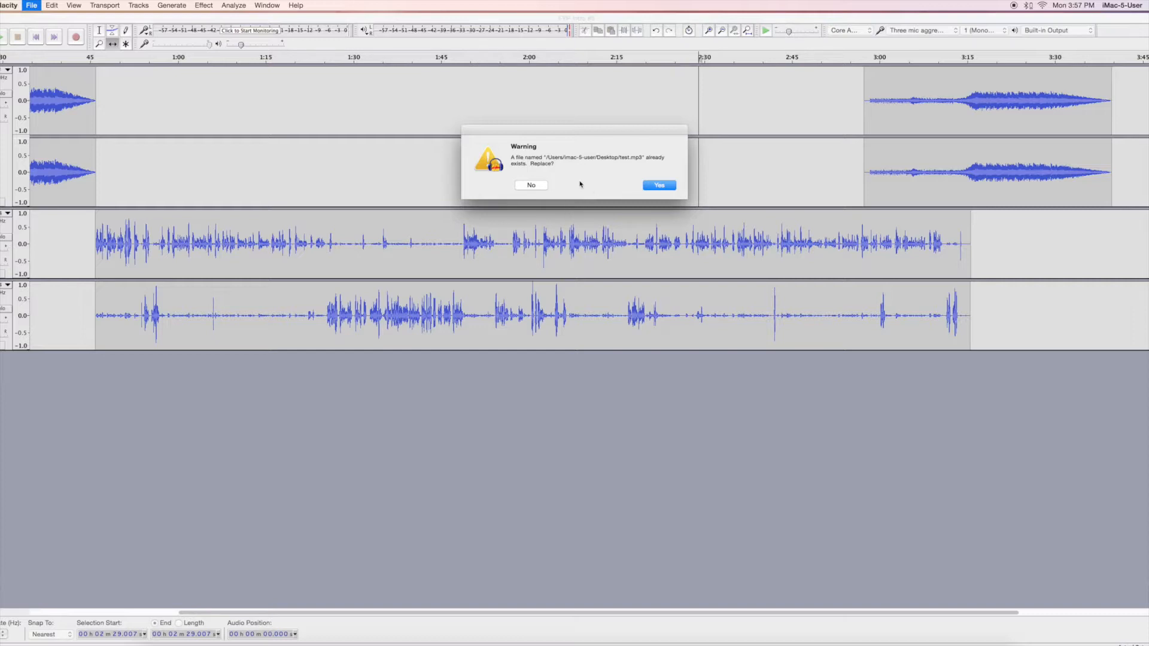
click(531, 185)
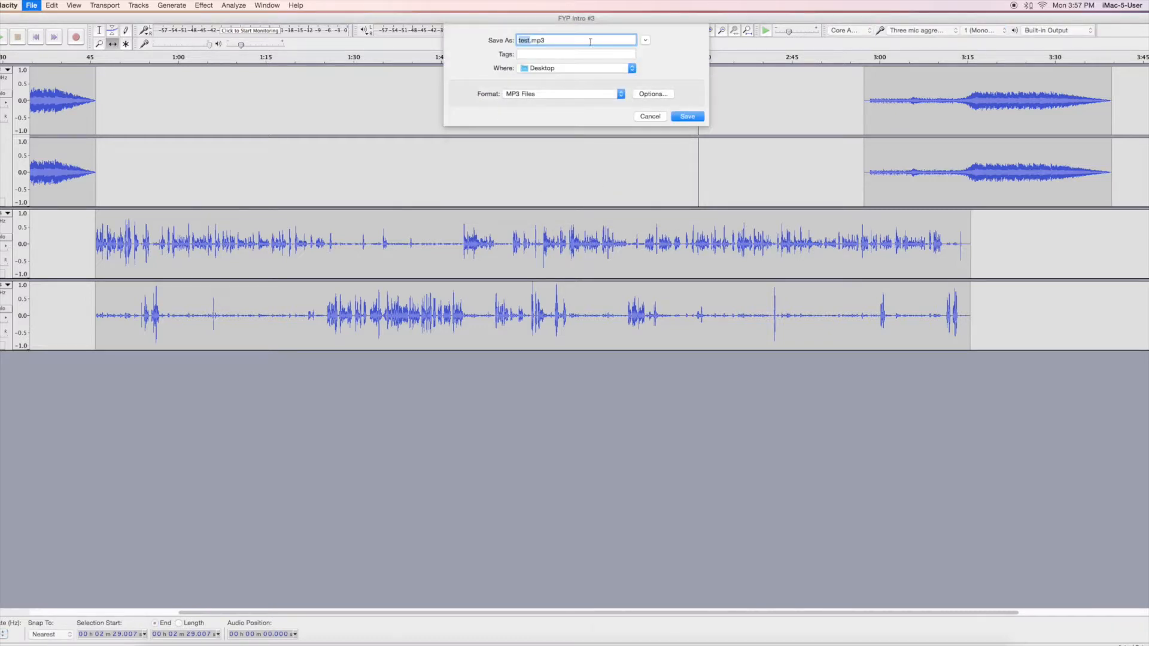
Name the export file legion academy.mp3, save it, and accept mixing the tracks down to two stereo channels
key(Right)
key(BackSpace)
key(BackSpace)
key(BackSpace)
key(BackSpace)
text(legion academy)
key(Return)
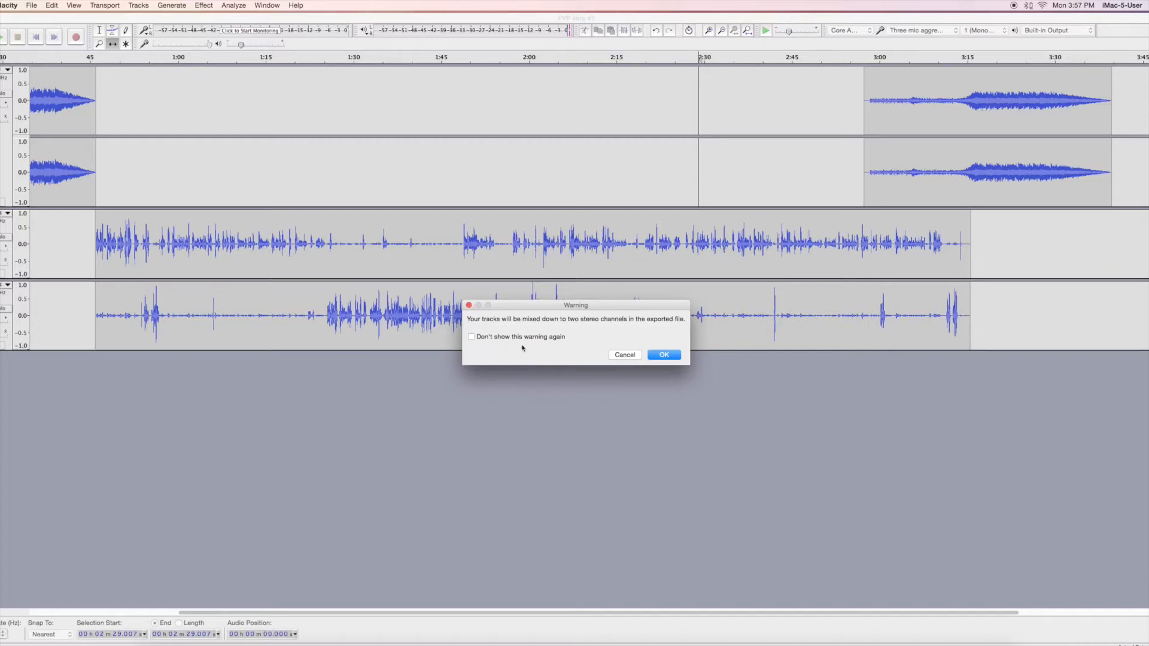
click(665, 355)
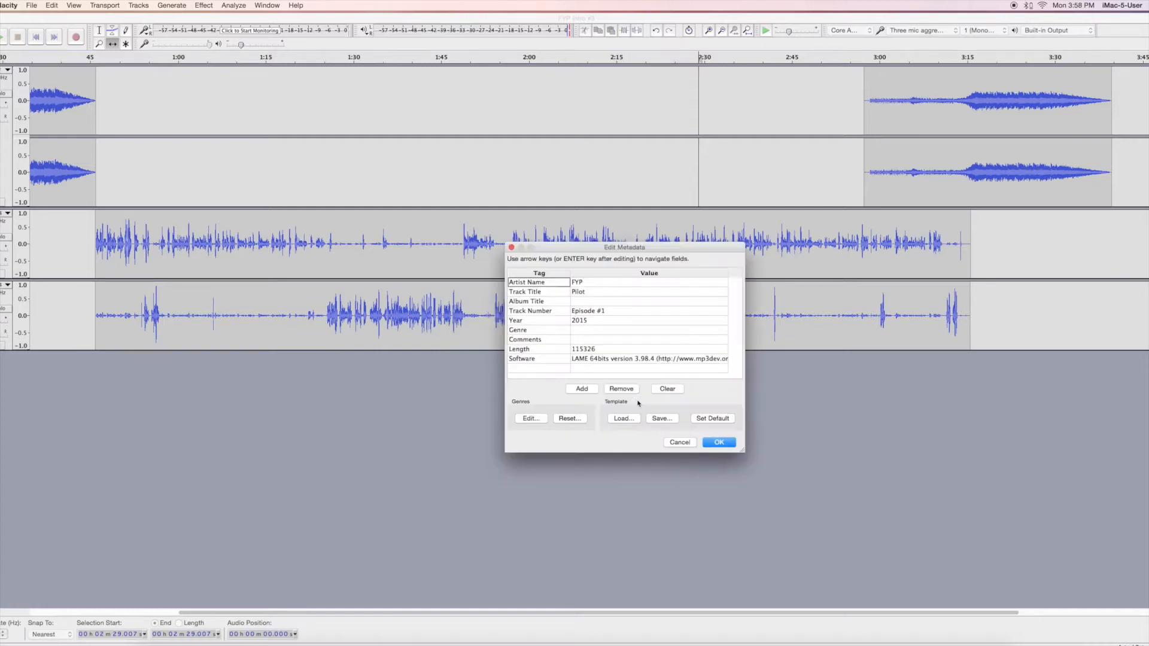
Clear the Software and Length values in the export metadata
click(601, 312)
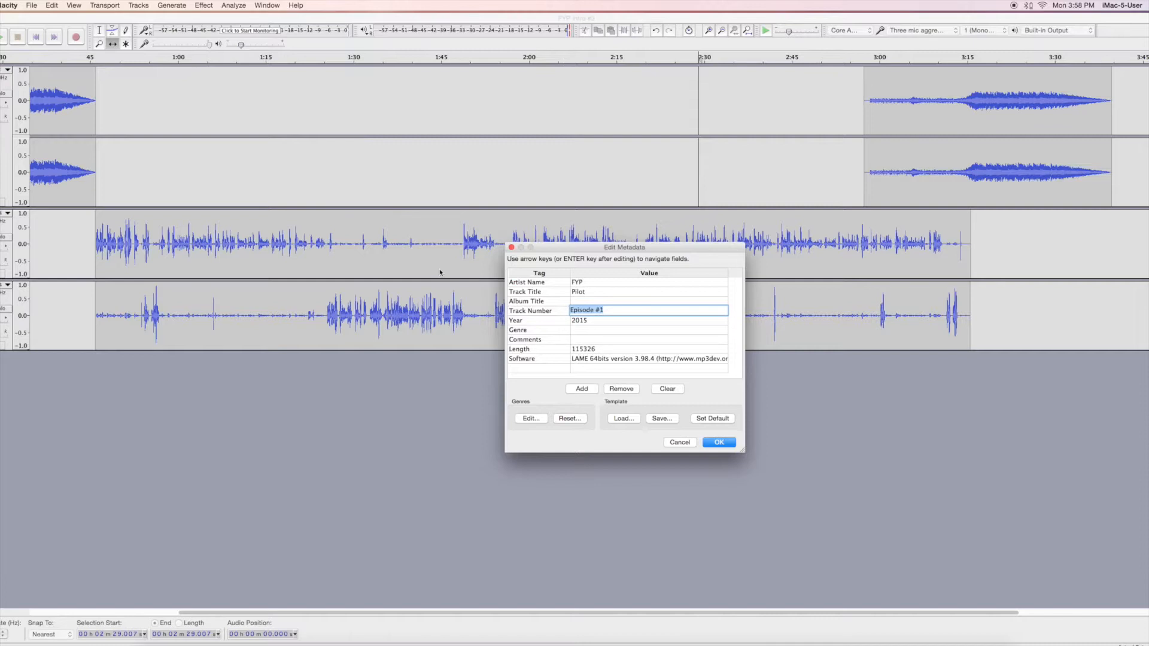
click(702, 359)
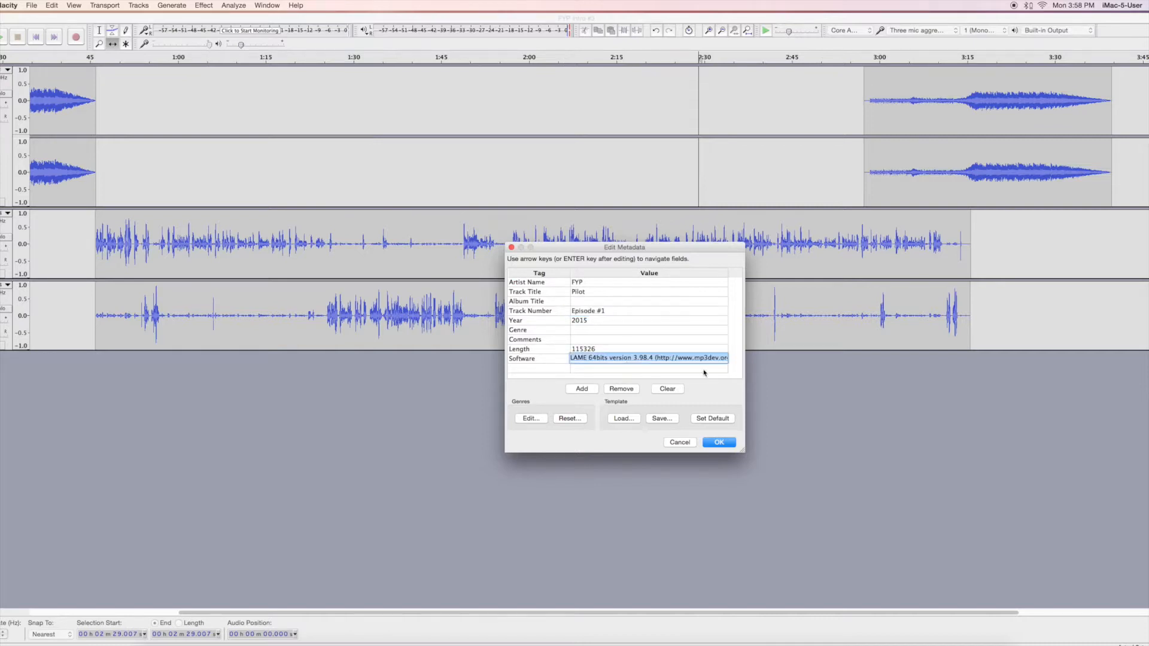
key(BackSpace)
click(584, 348)
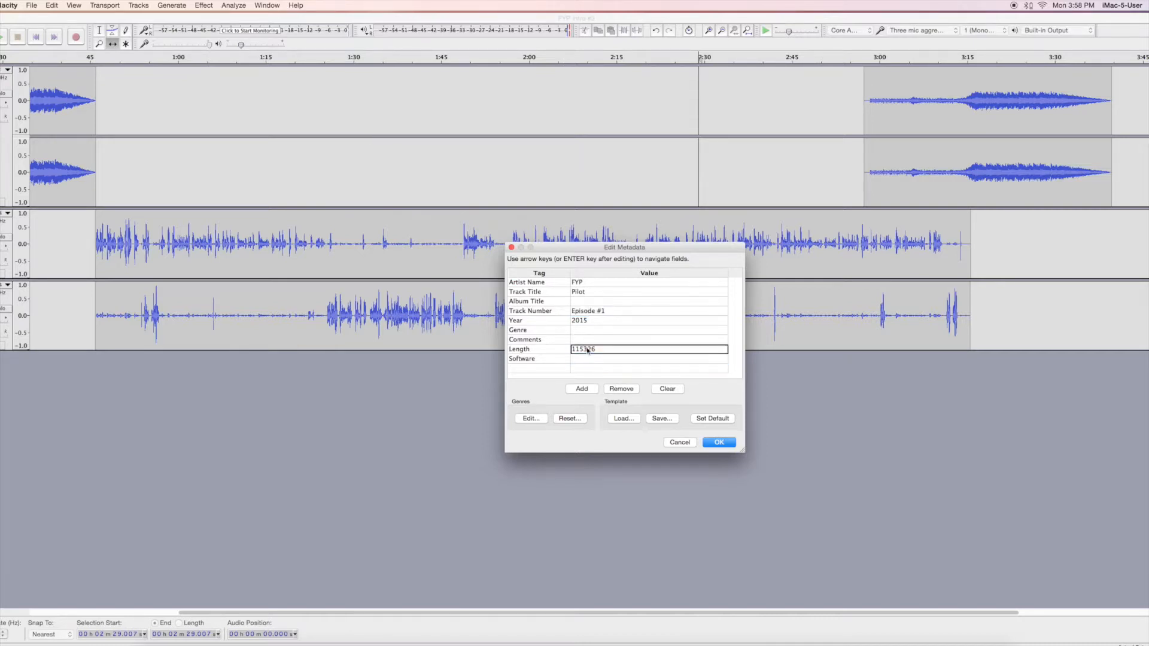
key(BackSpace)
click(602, 330)
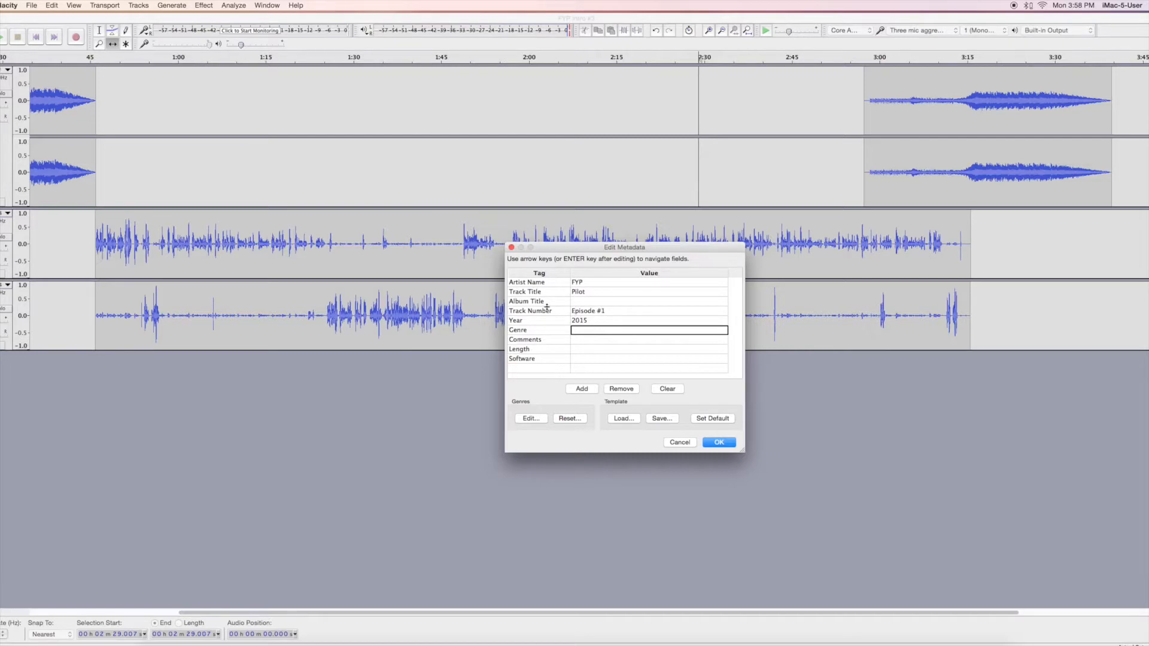
Set the metadata Track Title to legion academy and the Track Number to test episode
click(580, 287)
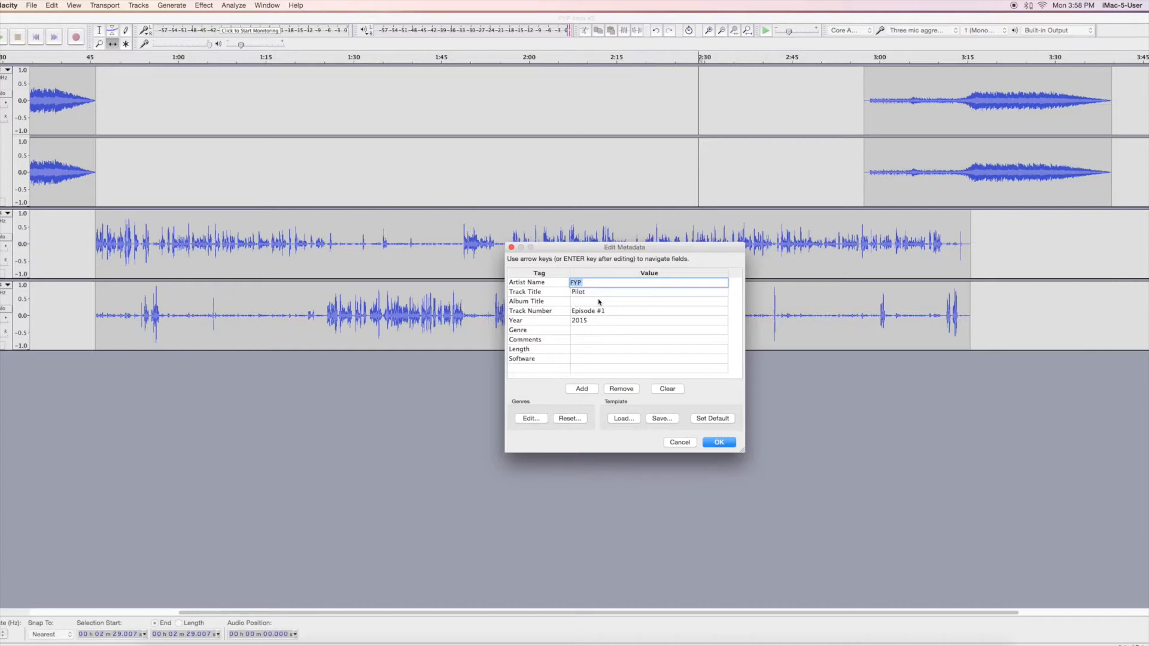
click(590, 294)
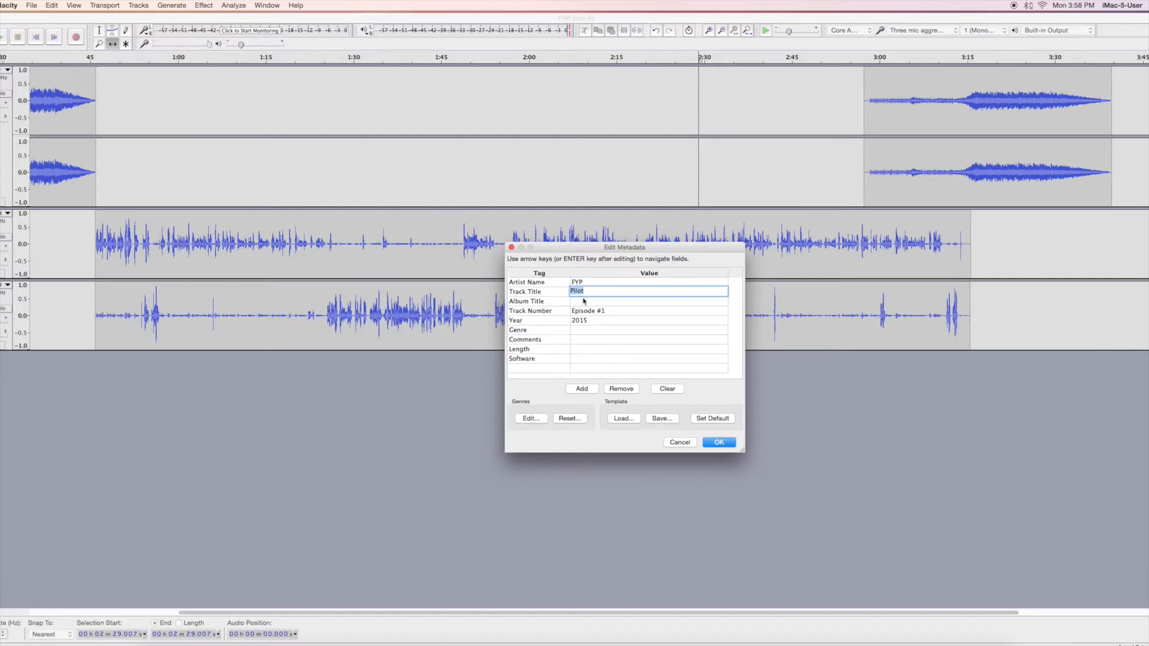
text(legion academy)
double_click(605, 312)
text(test)
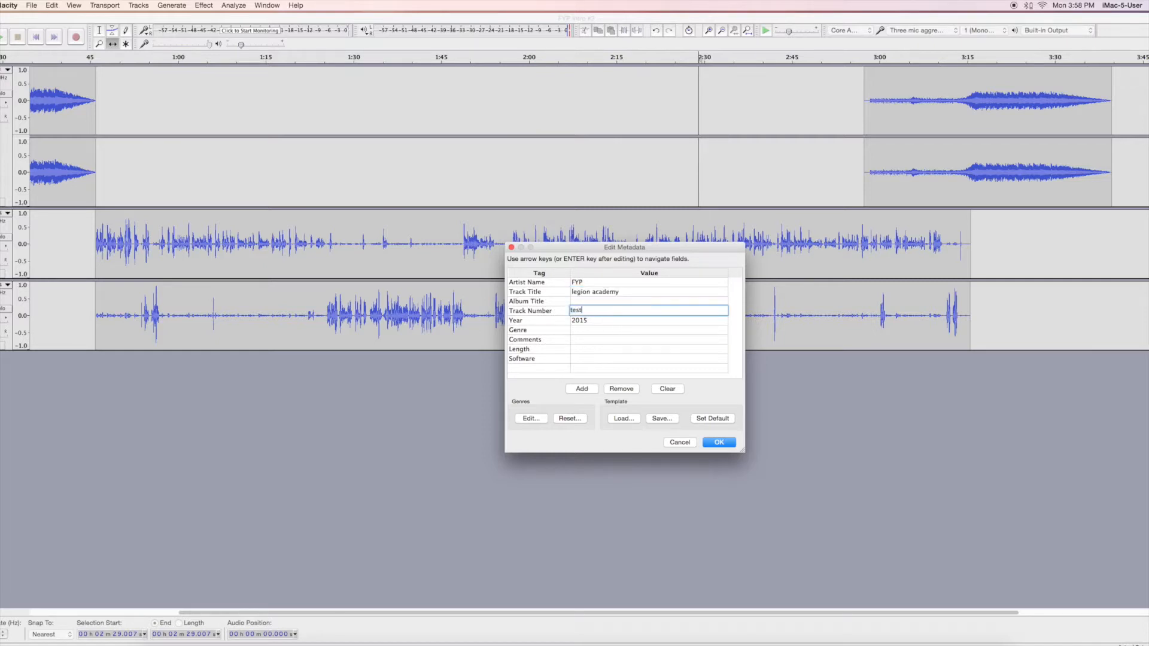
text( episode)
Set the metadata Year to 2016, leave Genre and Comments empty, and accept the metadata to finish the export
click(601, 325)
click(602, 326)
click(605, 322)
key(BackSpace)
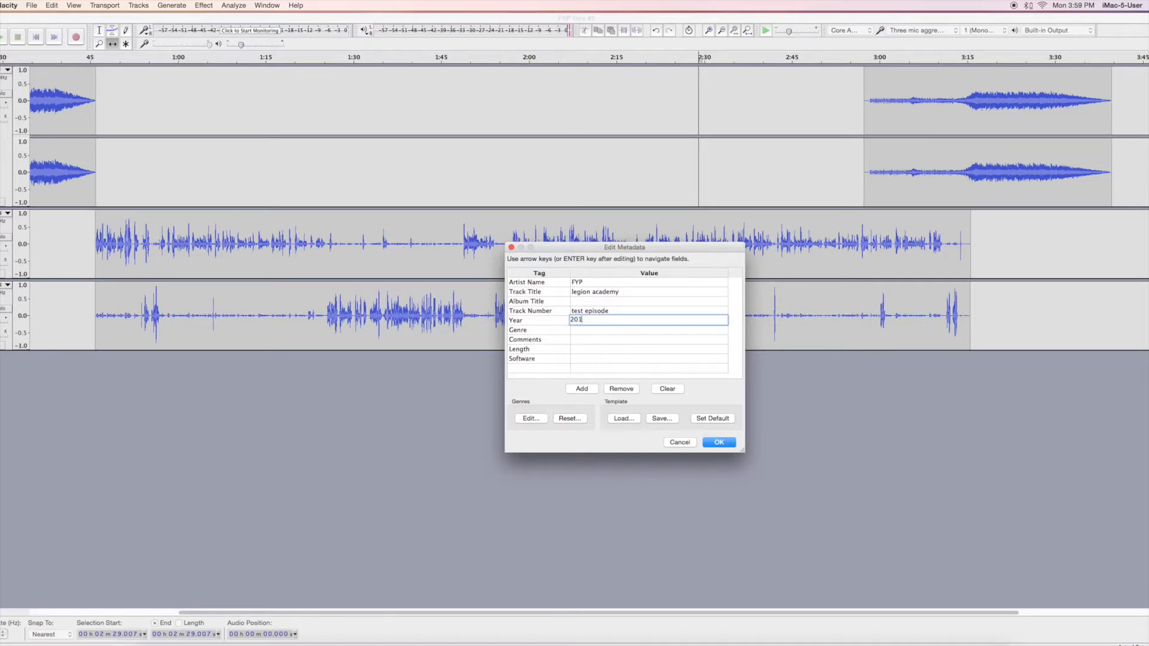
text(6)
click(592, 331)
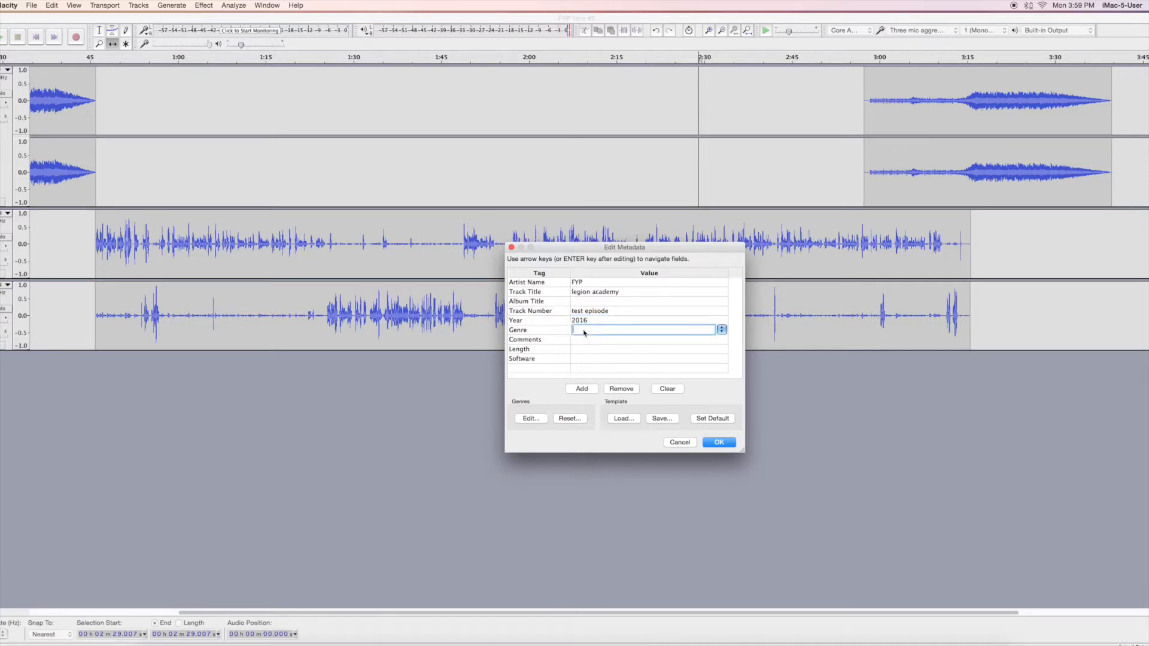
click(593, 339)
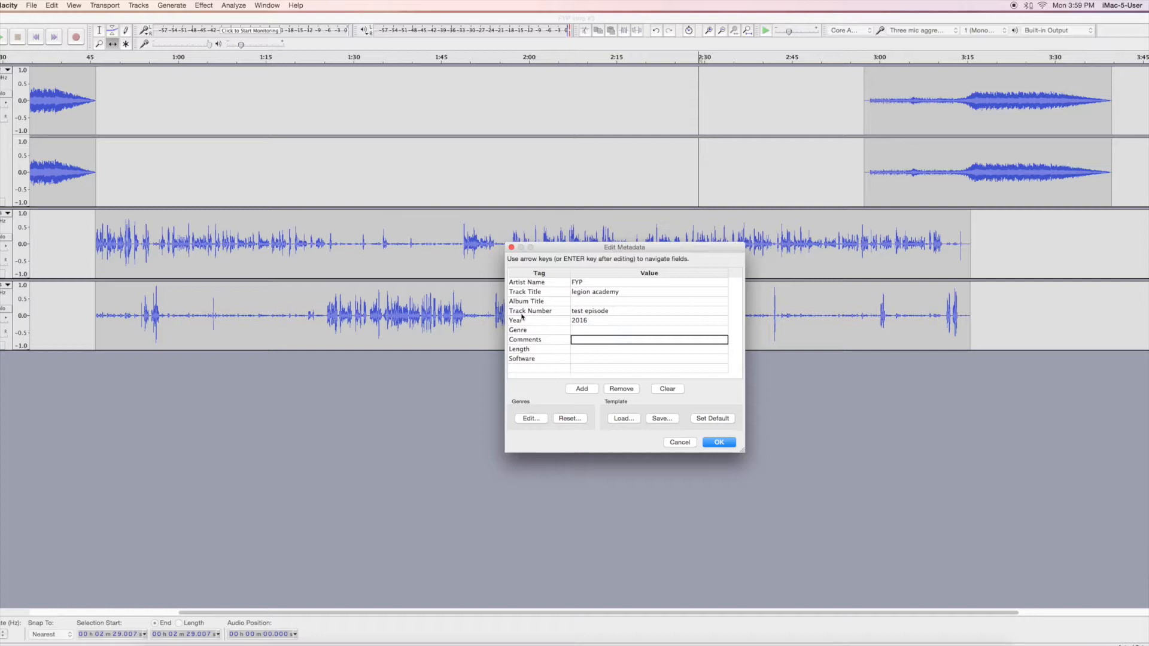
click(718, 443)
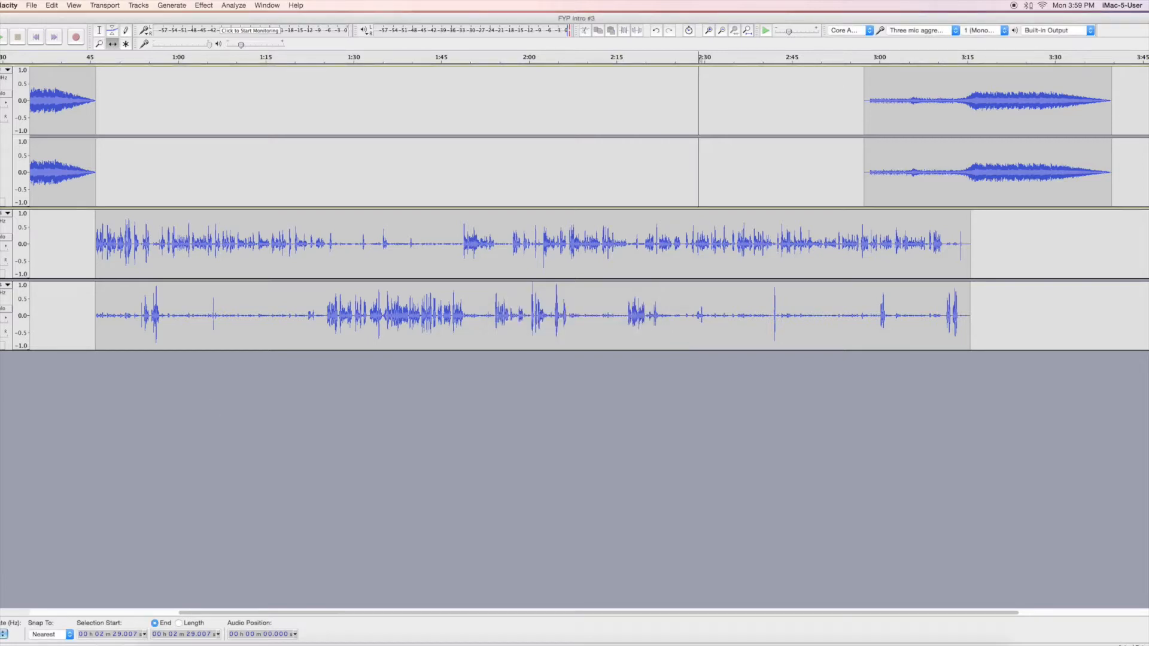
Minimize the project, play legion academy.mp3 from the desktop in iTunes, and return to the store's main Podcasts page
key(super+m)
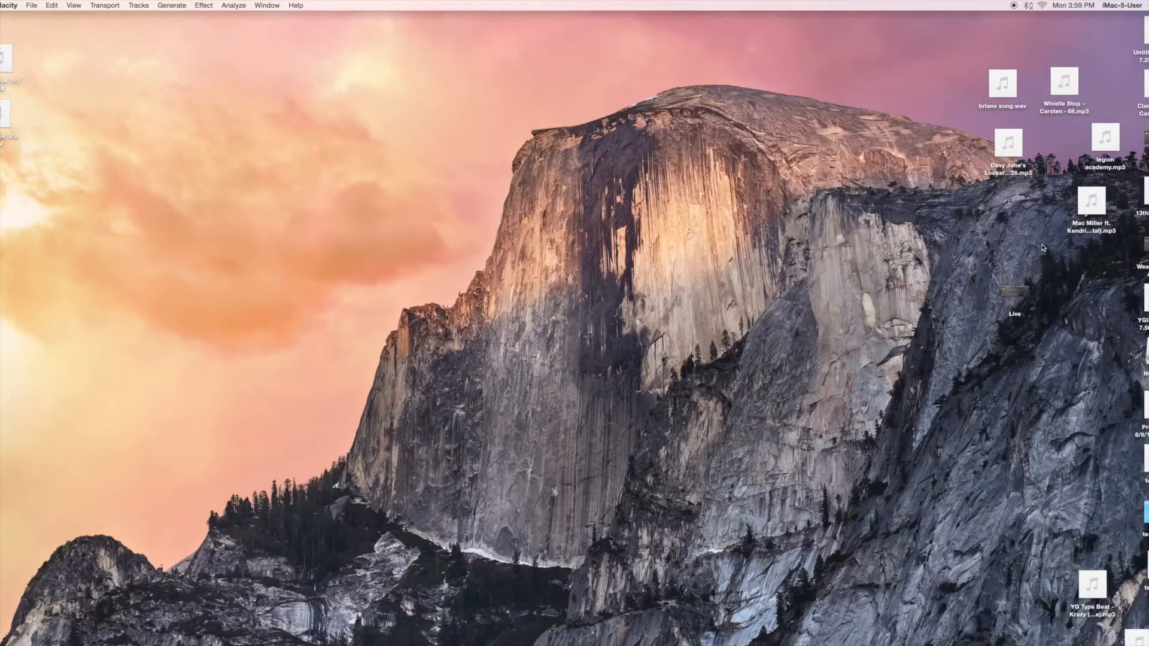
double_click(1105, 137)
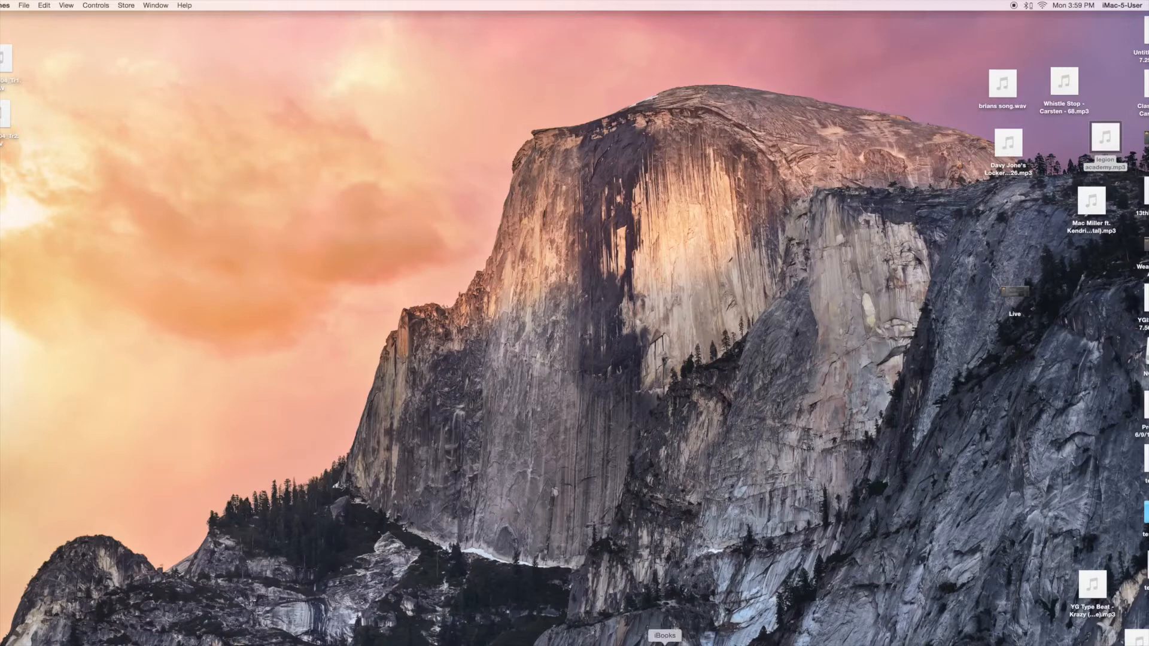
click(632, 644)
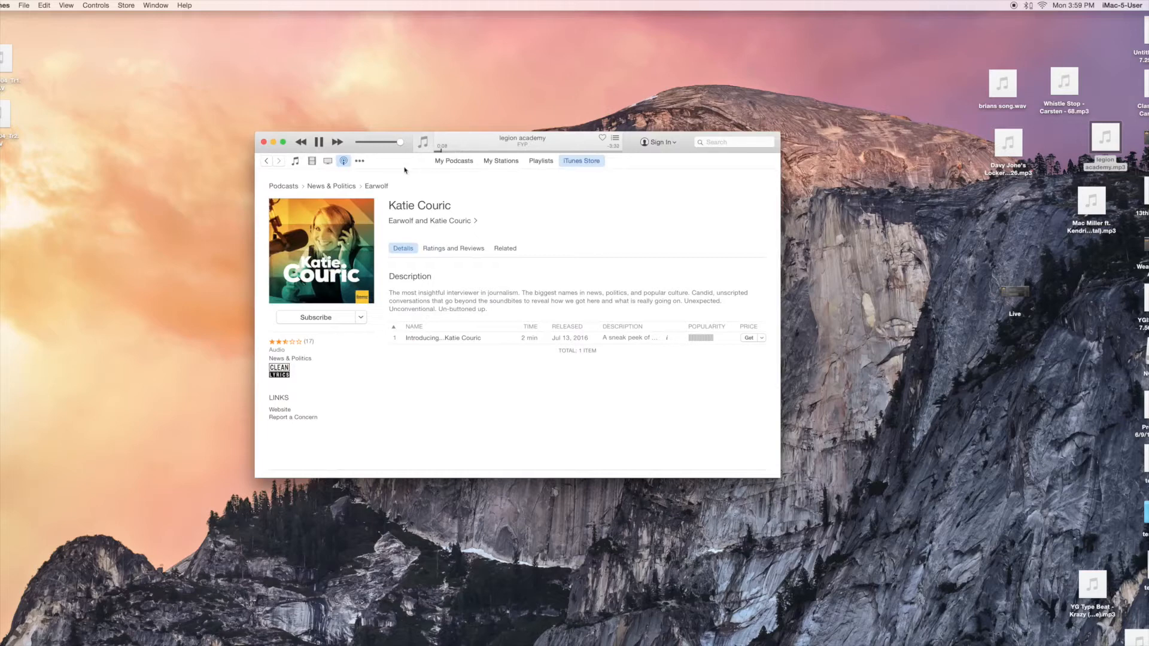
click(267, 162)
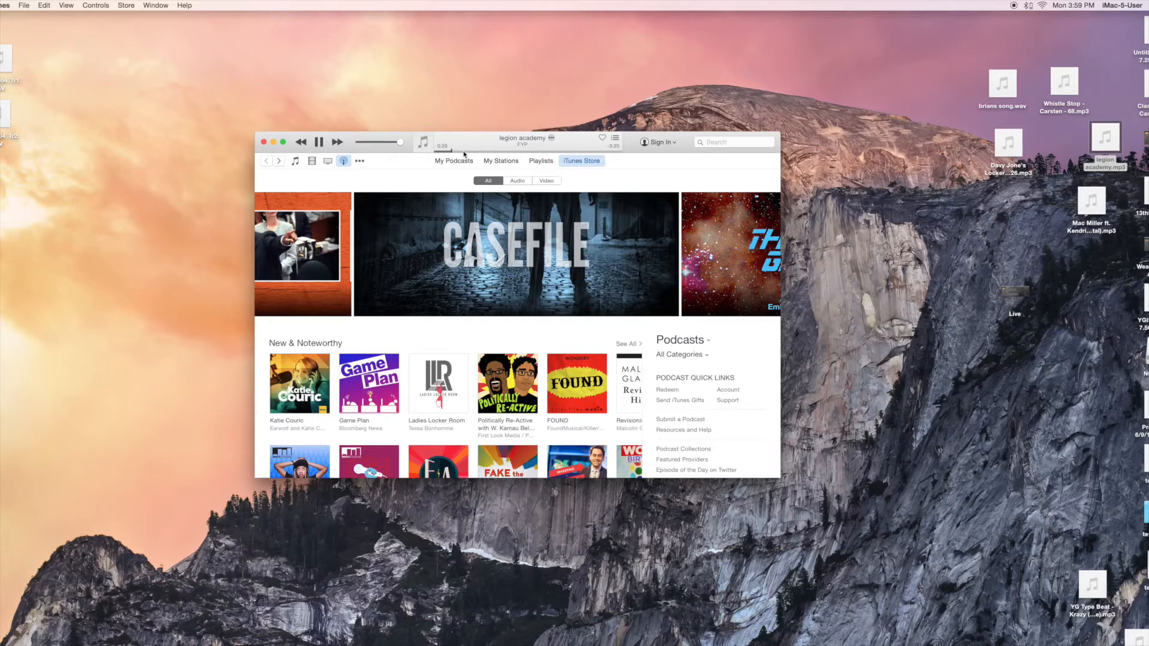
Skip forward through the exported legion academy track up to its last seconds to check the playback
click(487, 151)
click(548, 152)
click(596, 152)
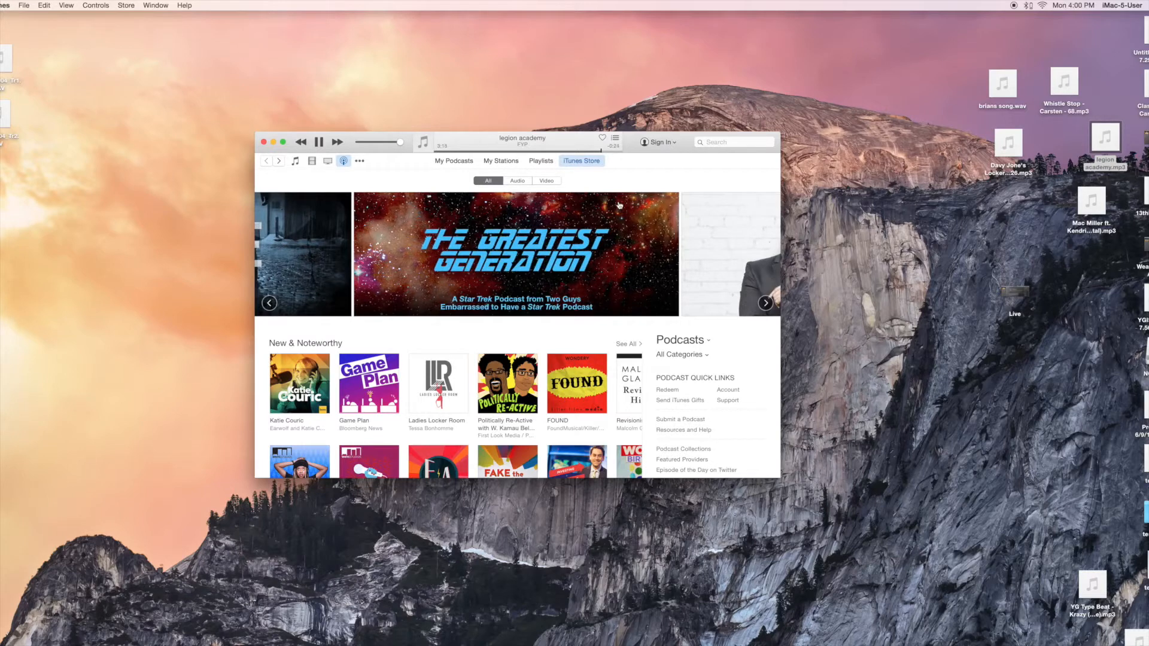
click(611, 151)
click(617, 152)
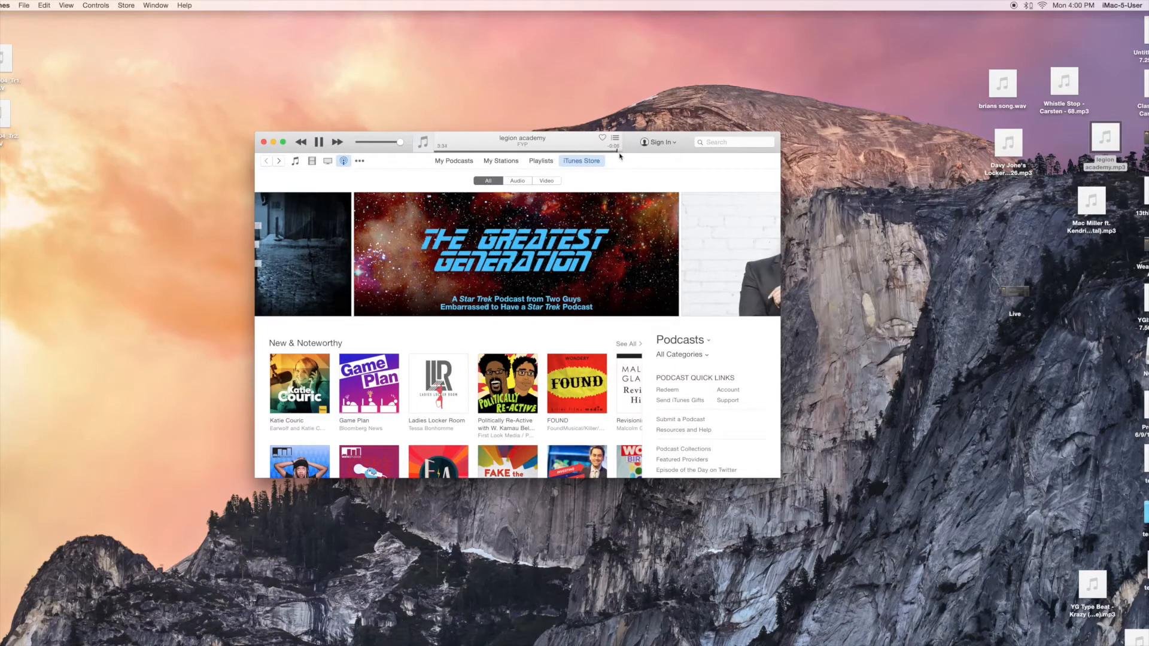